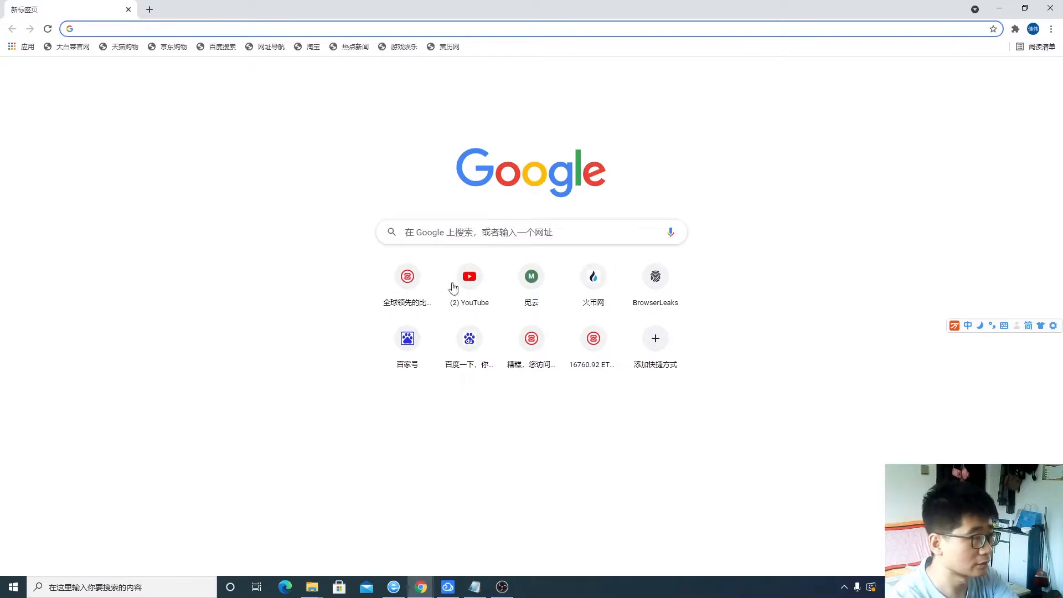
Open YouTube and go to the channel's YouTube Studio dashboard.
{"action": "left_click", "coordinate": [474, 288]}
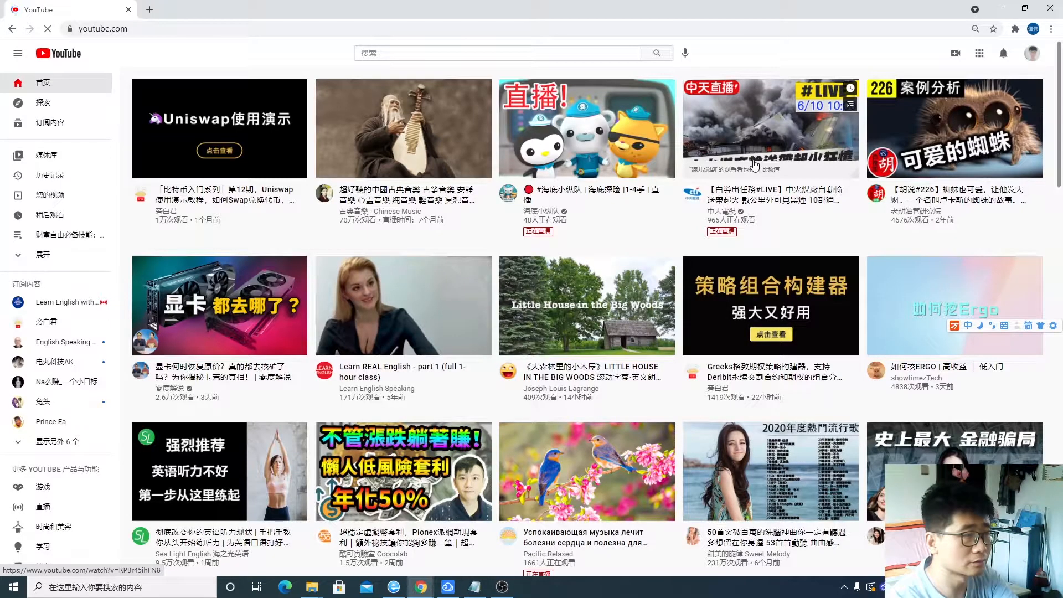
{"action": "left_click", "coordinate": [1032, 55]}
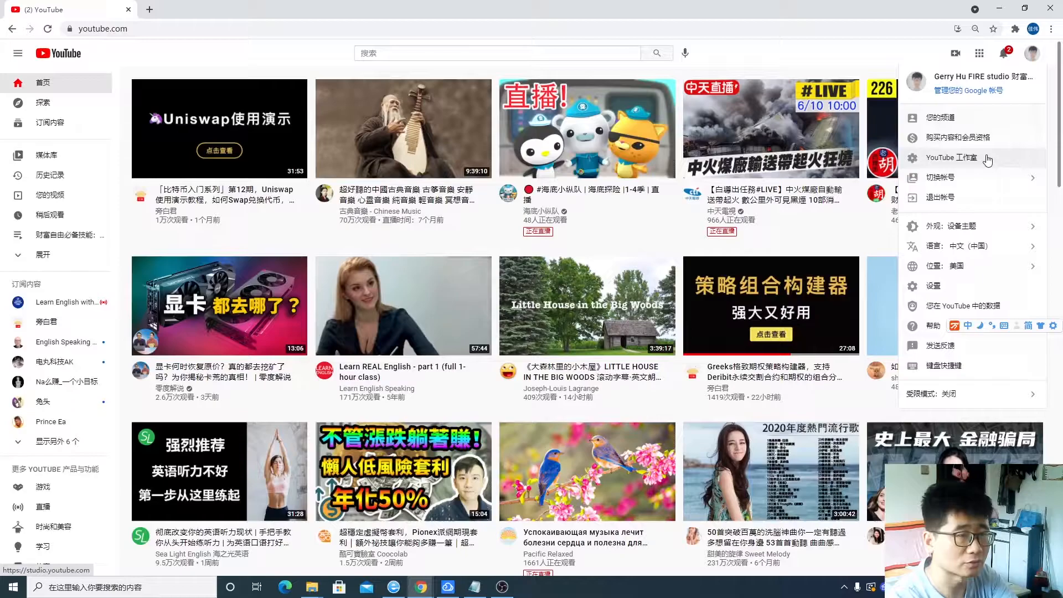
{"action": "left_click", "coordinate": [988, 160]}
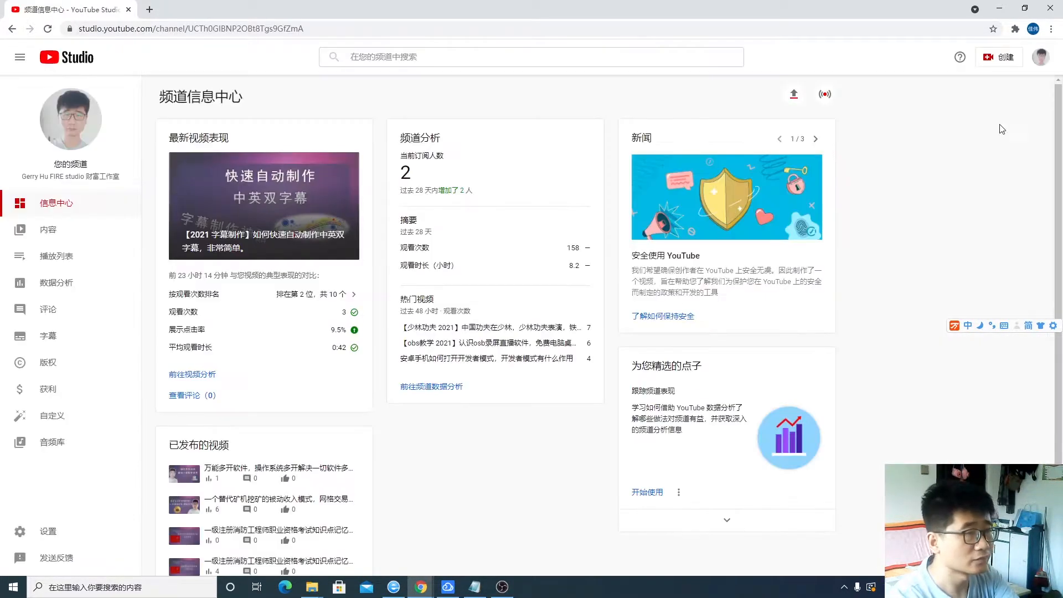
Start a new video upload with the file fire序列 from the 第19期 2021.6.10 folder.
{"action": "left_click", "coordinate": [998, 61]}
{"action": "left_click", "coordinate": [994, 80]}
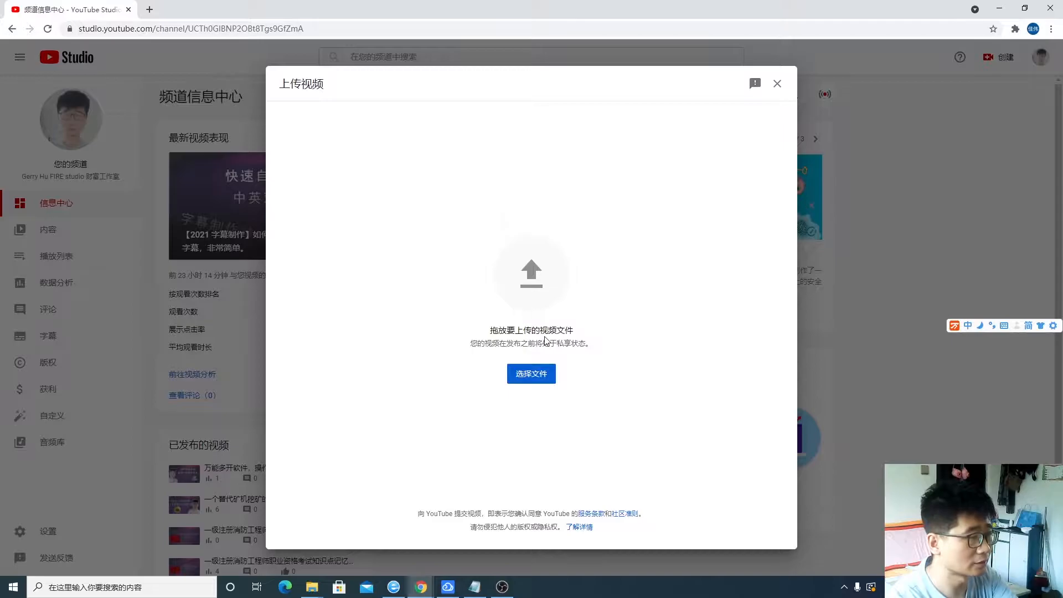
{"action": "left_click", "coordinate": [521, 377]}
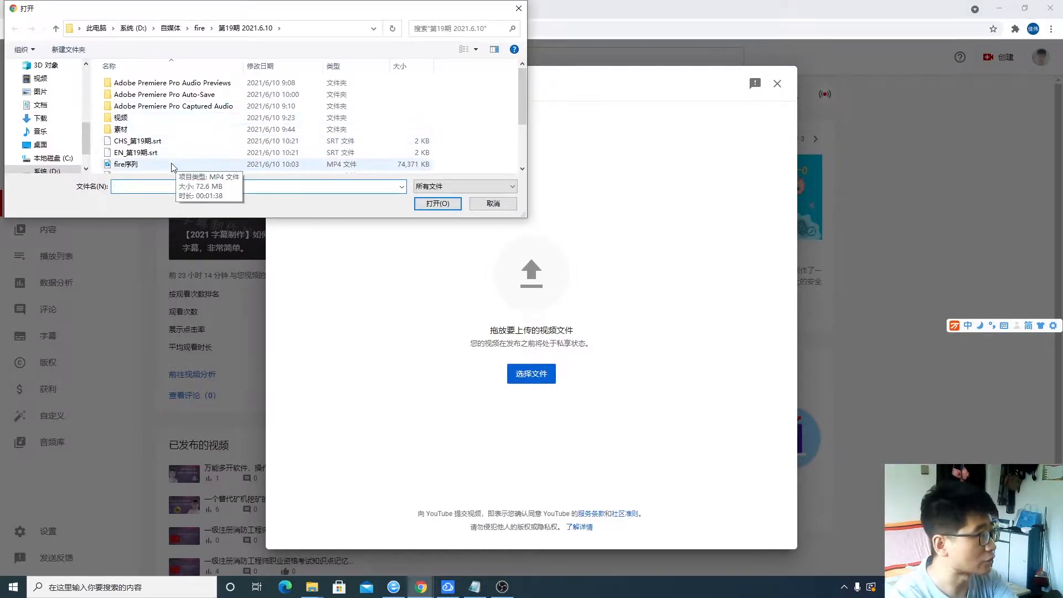
{"action": "scroll", "coordinate": [173, 166], "scroll_direction": "down", "scroll_amount": 1}
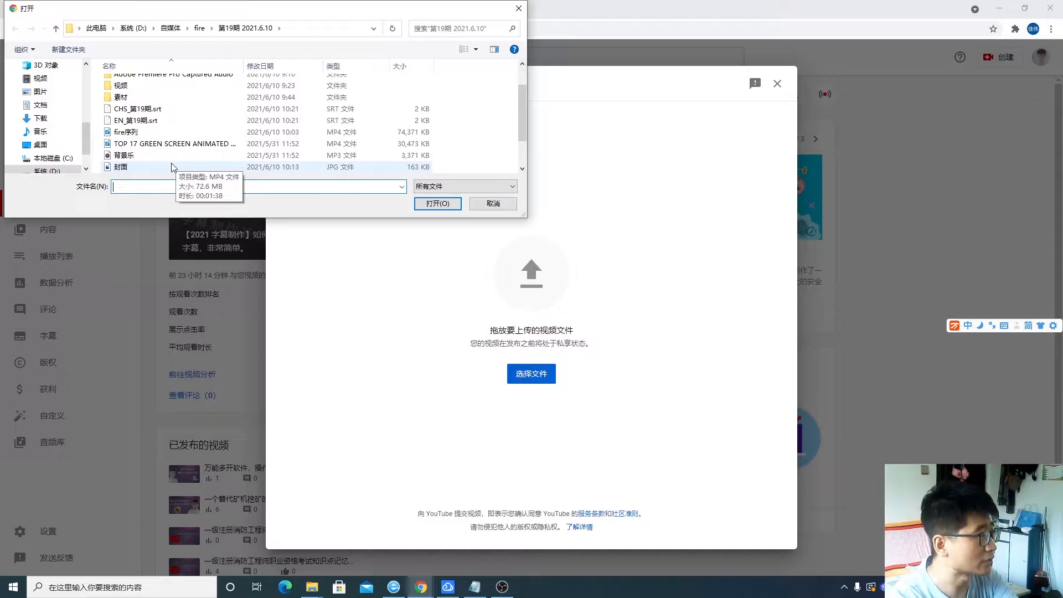
{"action": "double_click", "coordinate": [150, 133]}
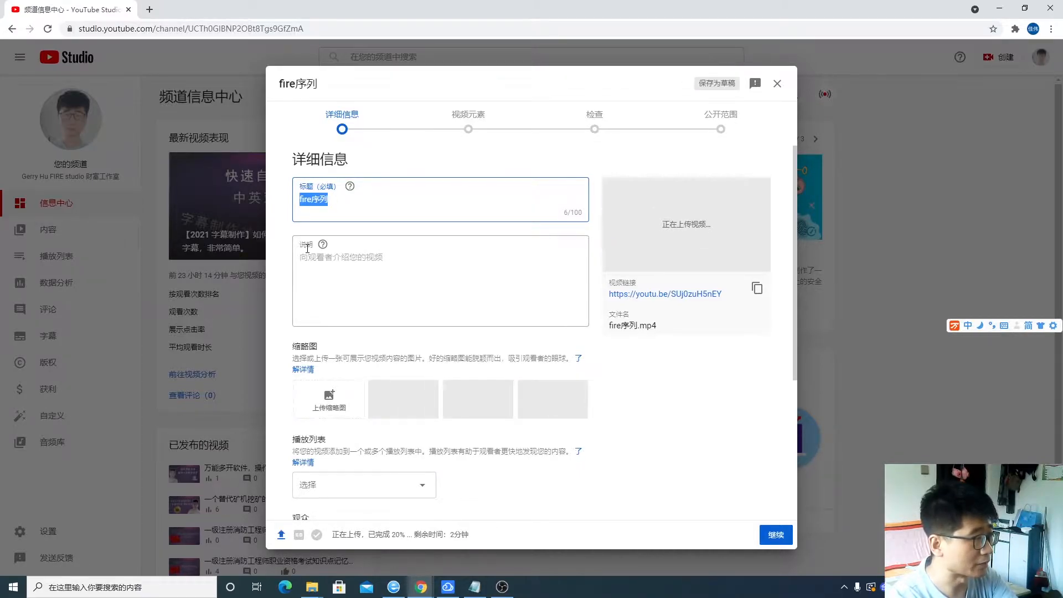
Look at example video titles on the YouTube home page in a second browser tab, and return to the upload form.
{"action": "left_click", "coordinate": [353, 199]}
{"action": "triple_click", "coordinate": [311, 203]}
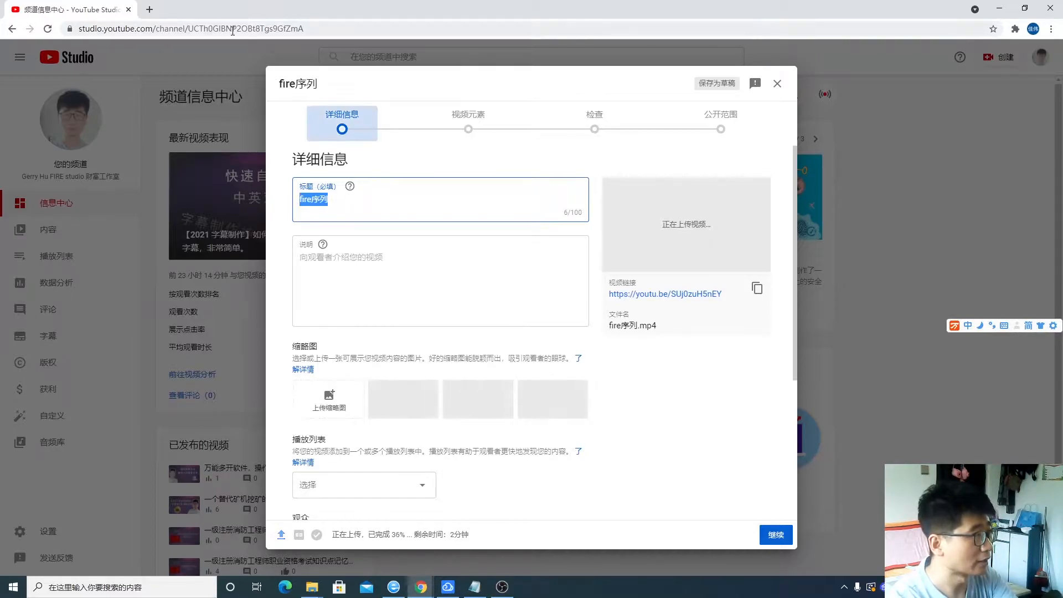
{"action": "left_click", "coordinate": [150, 11]}
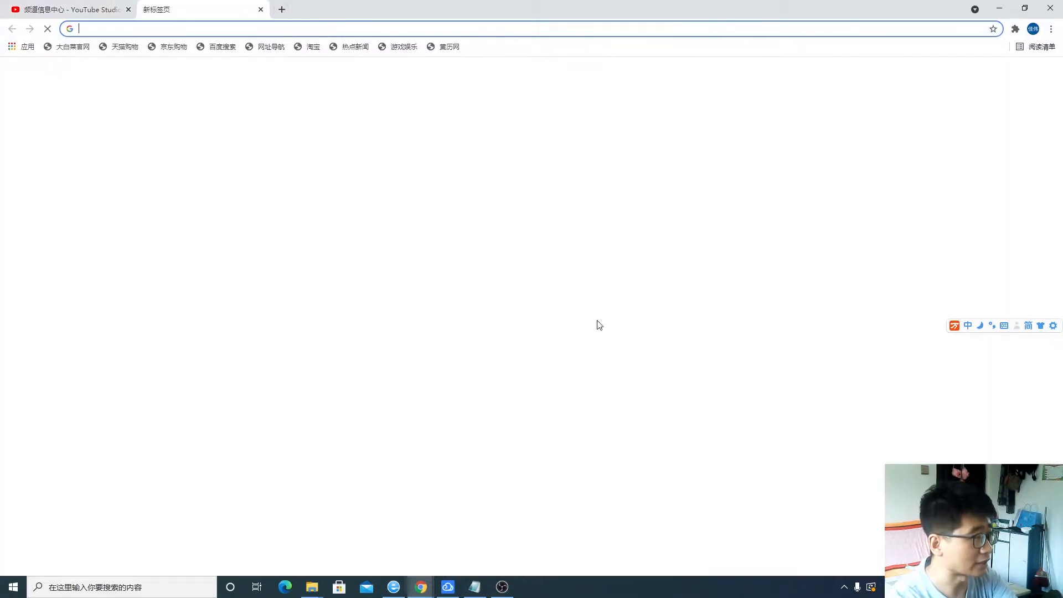
{"action": "left_click", "coordinate": [471, 289]}
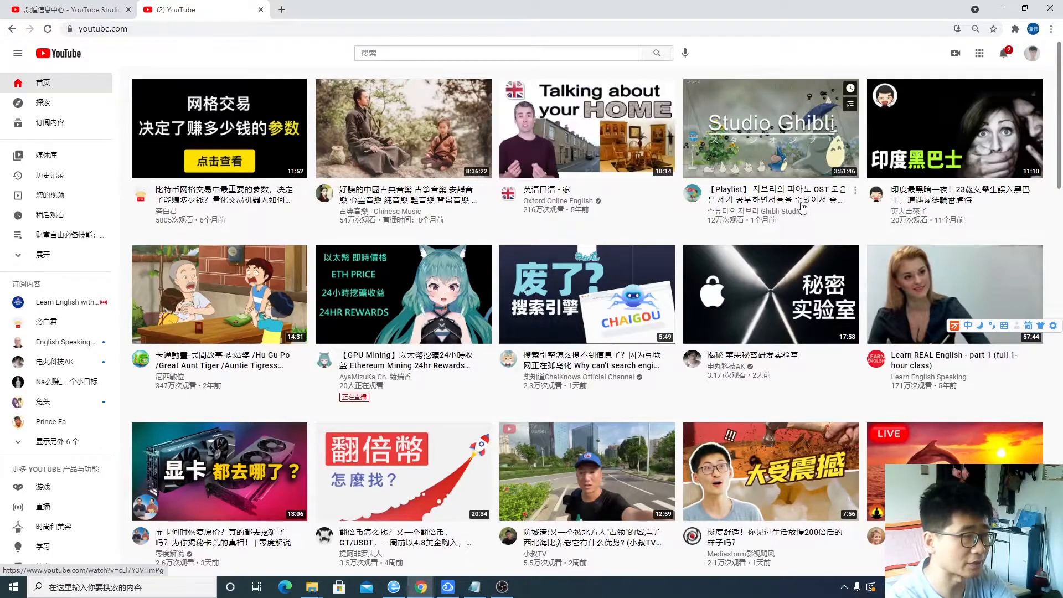
{"action": "left_click", "coordinate": [87, 12]}
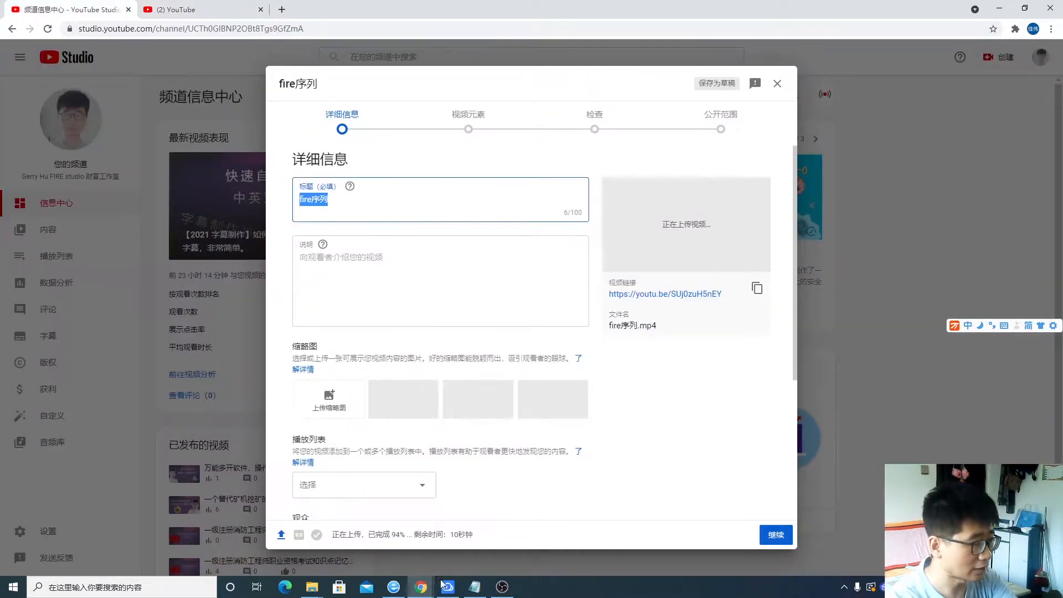
Replace the video title with 后期如何去除视频底噪｜快速去除视频底部噪音，简单易学。 copied from the 说明模板 note in Notepad.
{"action": "left_click", "coordinate": [474, 586]}
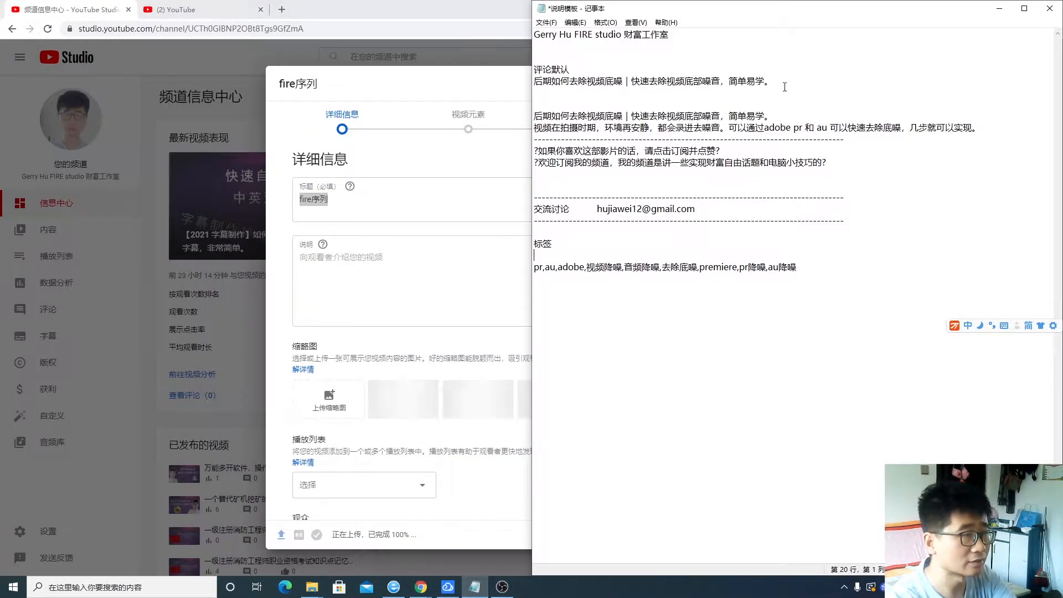
{"action": "left_click_drag", "start_coordinate": [784, 87], "coordinate": [496, 85]}
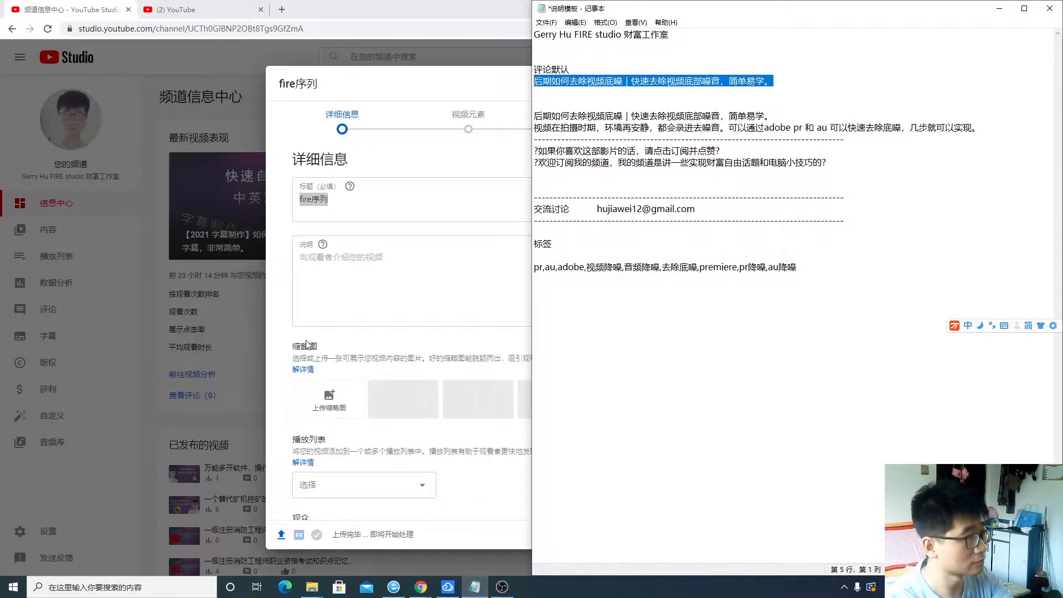
{"action": "left_click", "coordinate": [380, 199]}
{"action": "key", "text": "ctrl+a"}
{"action": "type", "text": "后期如何去除视频底噪｜快速去除视频底部噪音，简单易学。"}
Open the 柴知道 video about search engines on YouTube, pause it and examine its full description, and return to the upload form.
{"action": "left_click", "coordinate": [380, 277]}
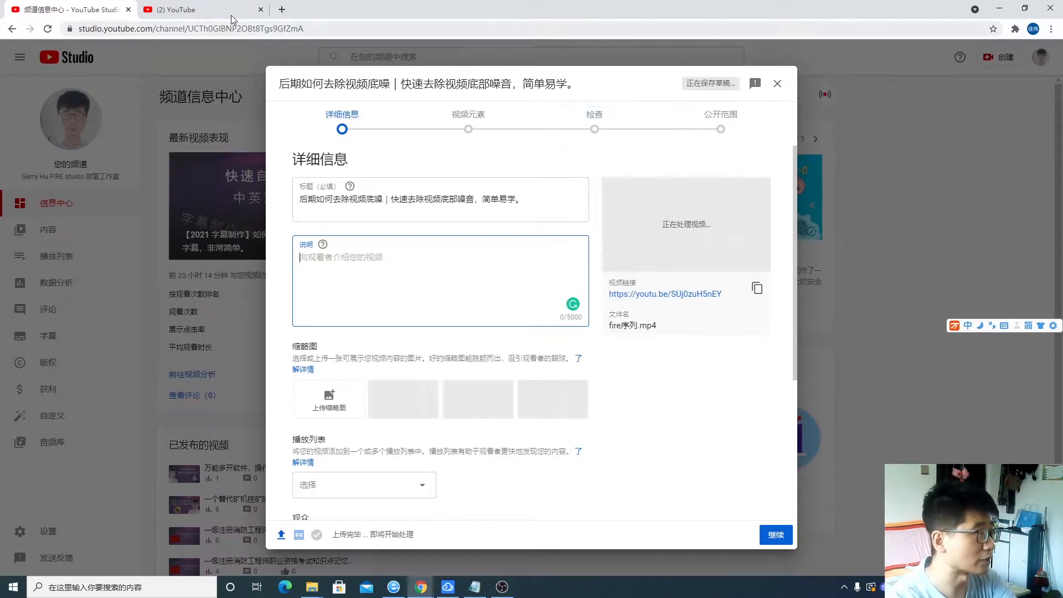
{"action": "left_click", "coordinate": [194, 10]}
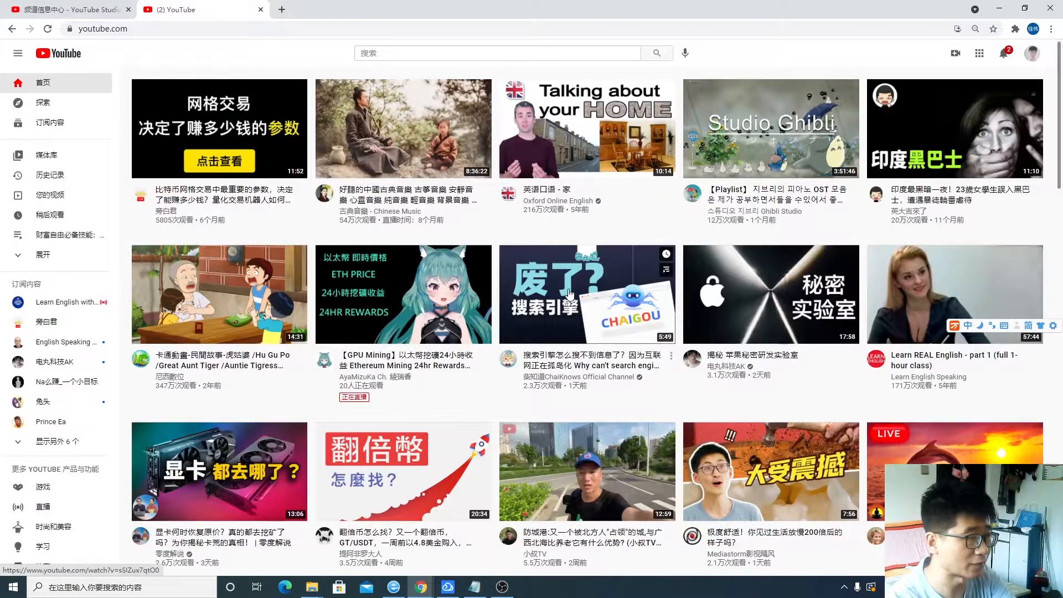
{"action": "mouse_move", "coordinate": [596, 295]}
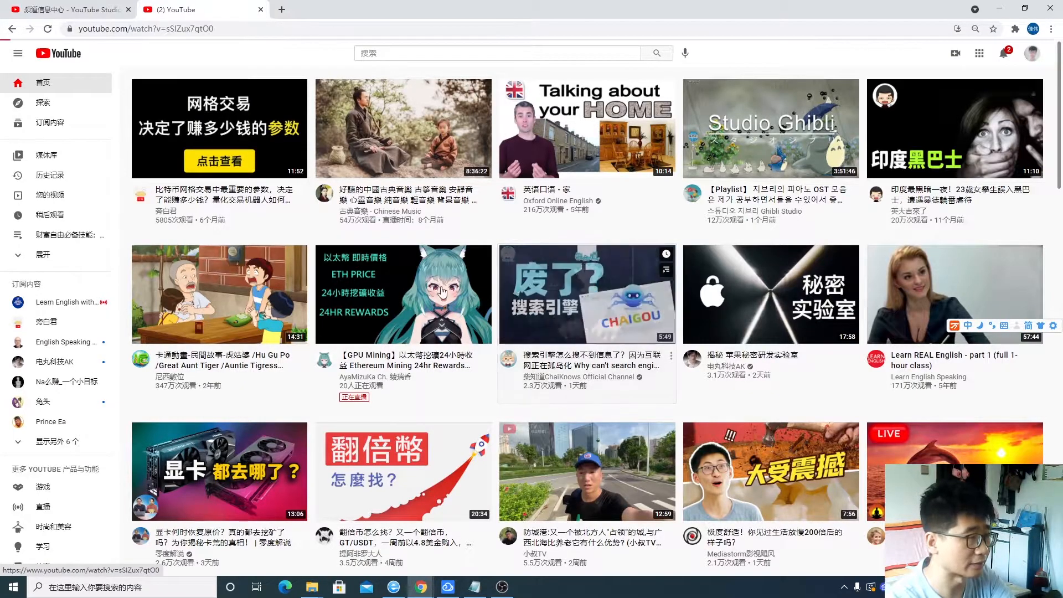
{"action": "left_click", "coordinate": [596, 295]}
{"action": "scroll", "coordinate": [355, 393], "scroll_direction": "down", "scroll_amount": 2}
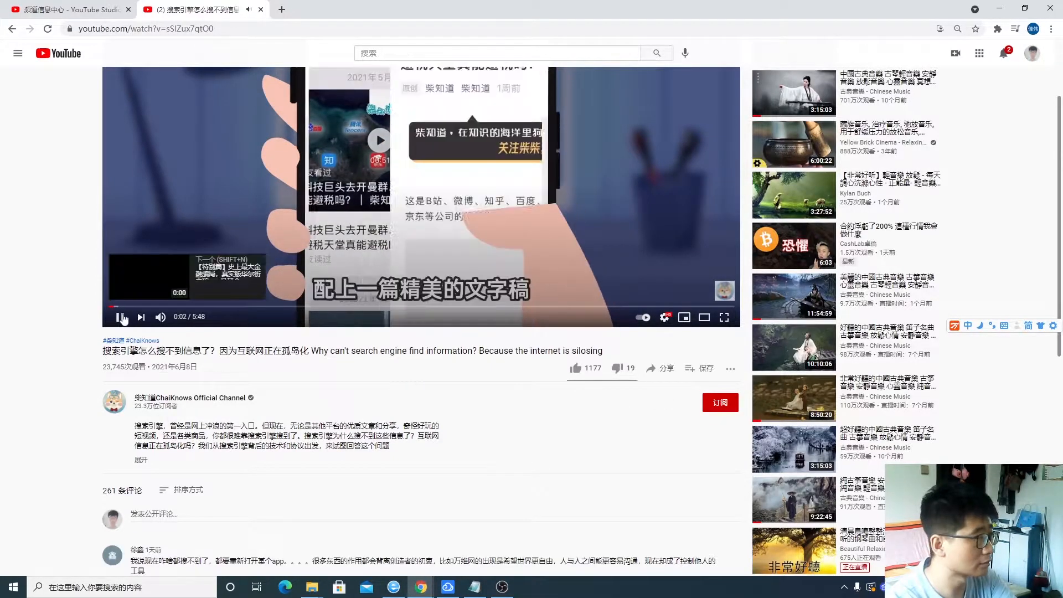
{"action": "key", "text": "space"}
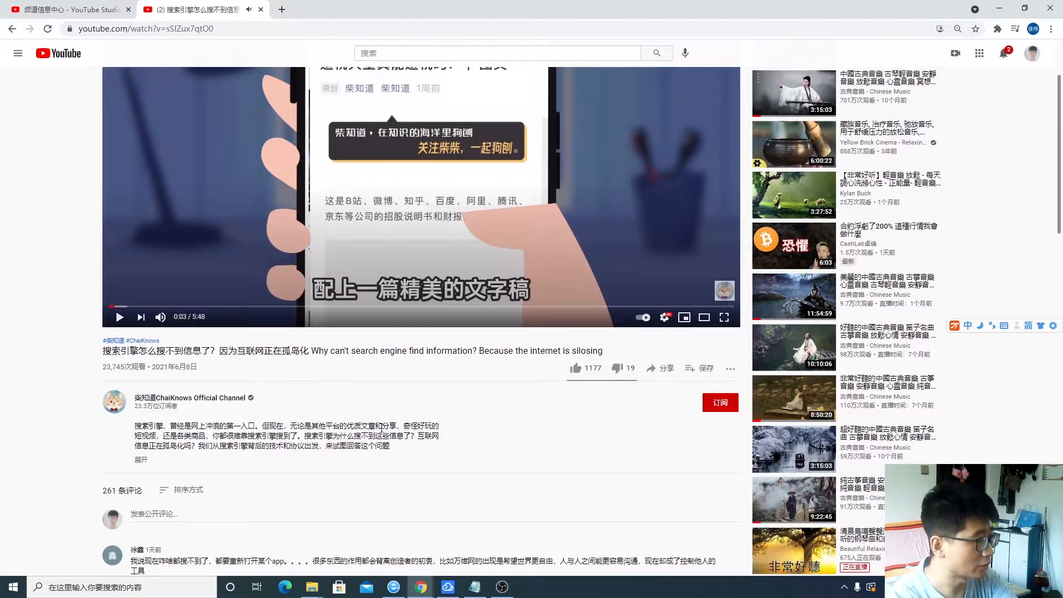
{"action": "left_click", "coordinate": [159, 461]}
{"action": "scroll", "coordinate": [161, 443], "scroll_direction": "down", "scroll_amount": 3}
{"action": "scroll", "coordinate": [200, 139], "scroll_direction": "up", "scroll_amount": 4}
{"action": "left_click", "coordinate": [67, 9]}
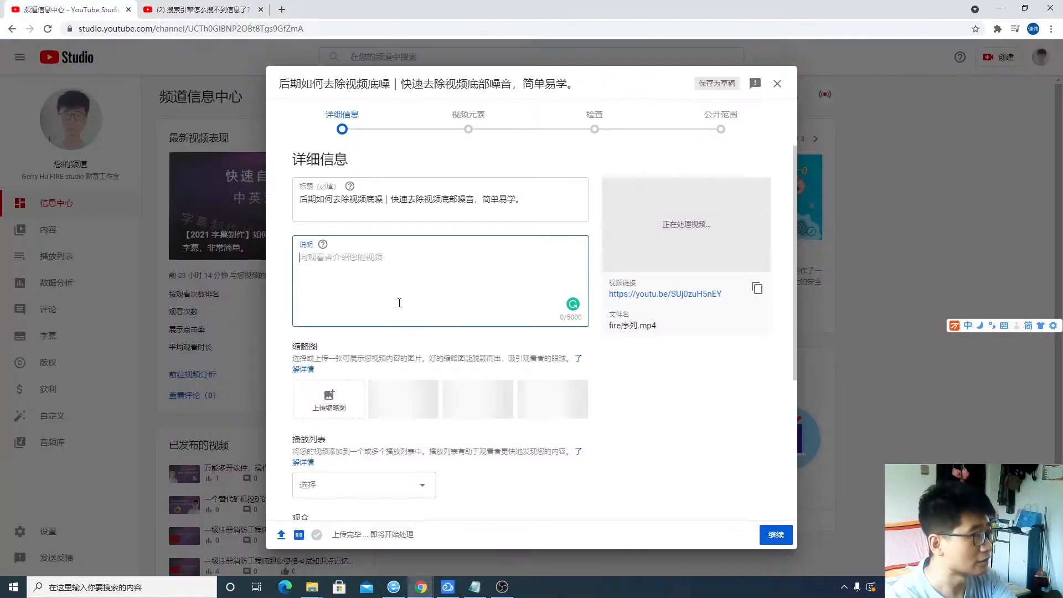
Fill the video description with the two-line text about removing background noise with adobe pr and au, copied from the 说明模板 note.
{"action": "left_click", "coordinate": [475, 587]}
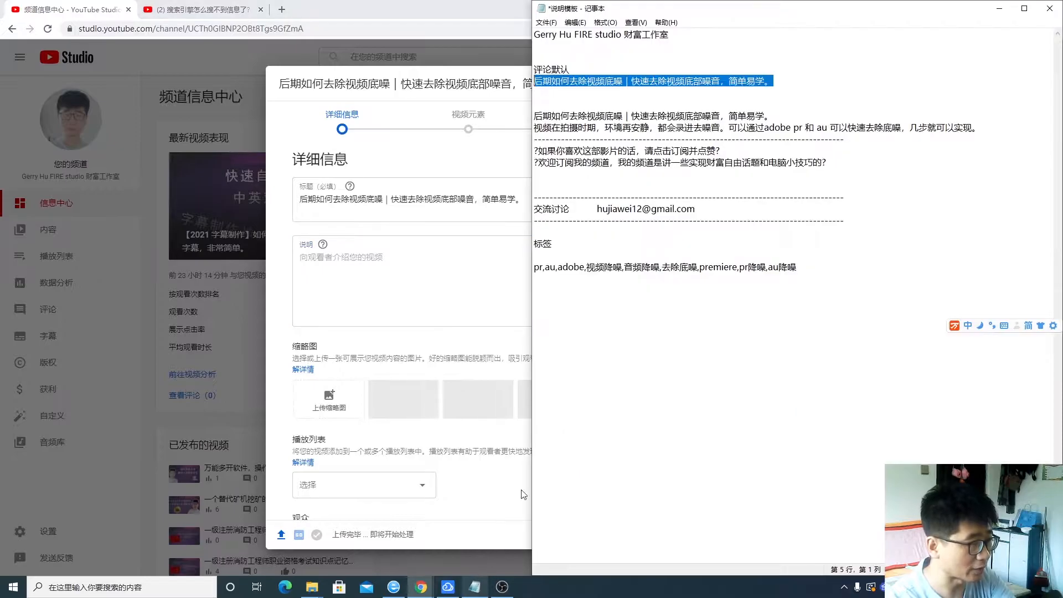
{"action": "left_click_drag", "start_coordinate": [982, 128], "coordinate": [513, 120]}
{"action": "key", "text": "ctrl+c"}
{"action": "left_click", "coordinate": [358, 273]}
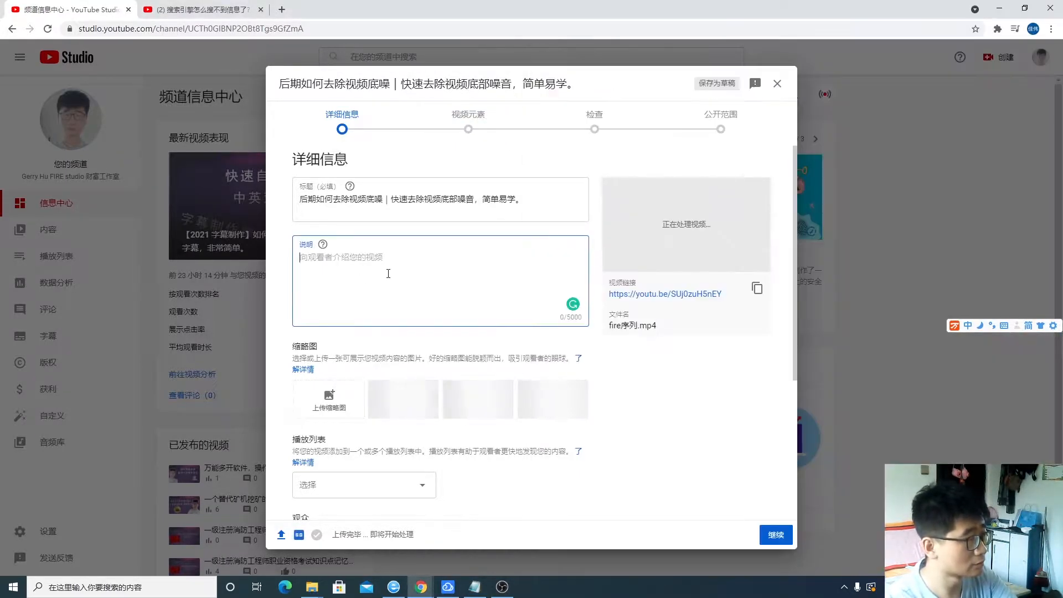
{"action": "key", "text": "ctrl+v"}
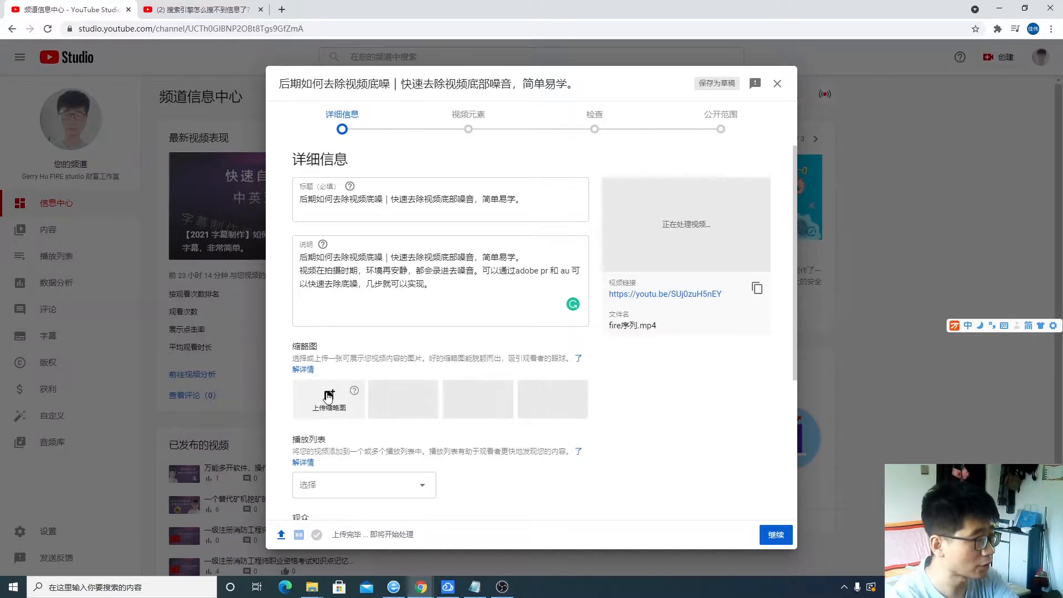
Check example thumbnails on the YouTube home page and upload the 1分钟 快速去除视频底噪 cover image as the video's thumbnail.
{"action": "left_click", "coordinate": [202, 9]}
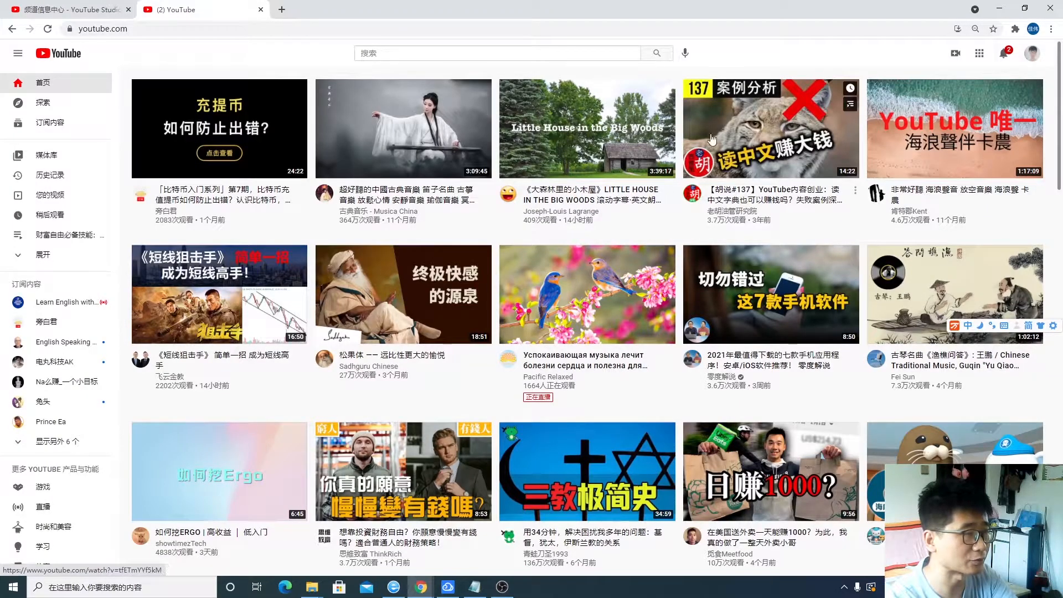
{"action": "left_click", "coordinate": [63, 10]}
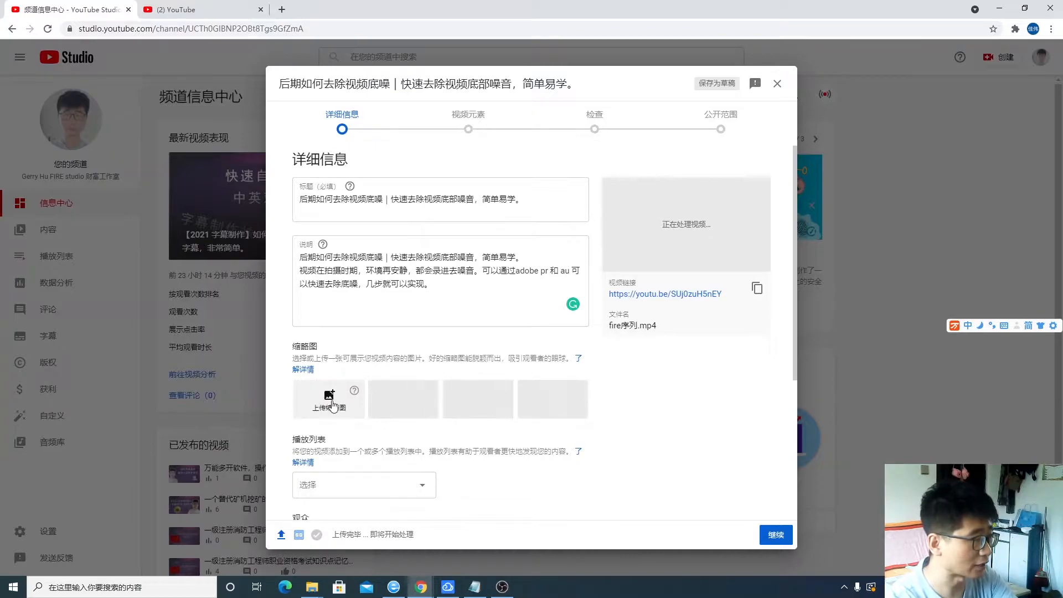
{"action": "left_click", "coordinate": [332, 404]}
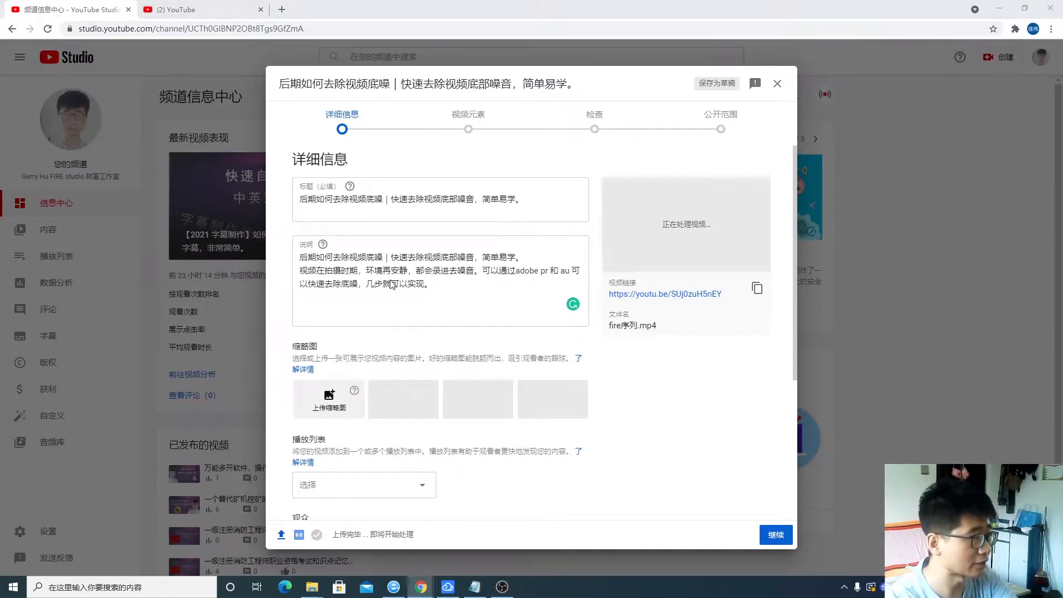
{"action": "double_click", "coordinate": [155, 143]}
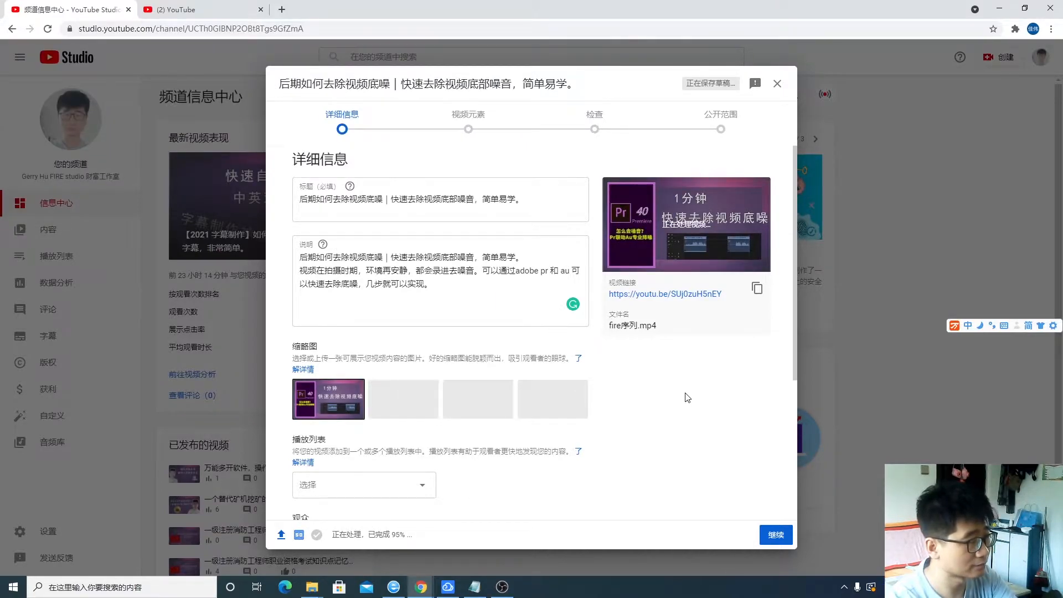
Add the video to the playlist 财富自由必备技能：手机电脑小技巧.
{"action": "scroll", "coordinate": [687, 397], "scroll_direction": "down", "scroll_amount": 2}
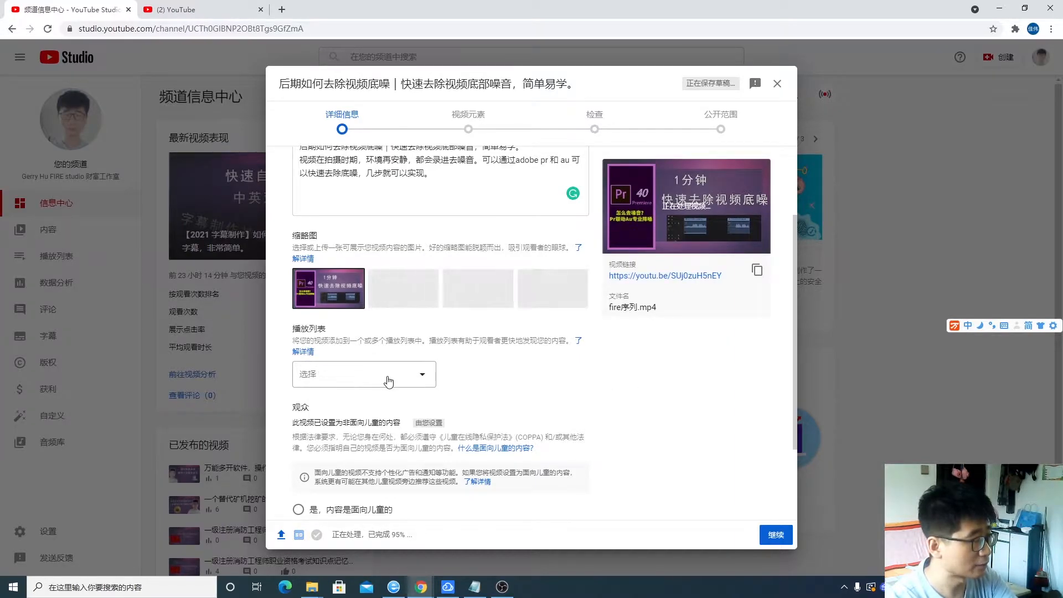
{"action": "left_click", "coordinate": [368, 384]}
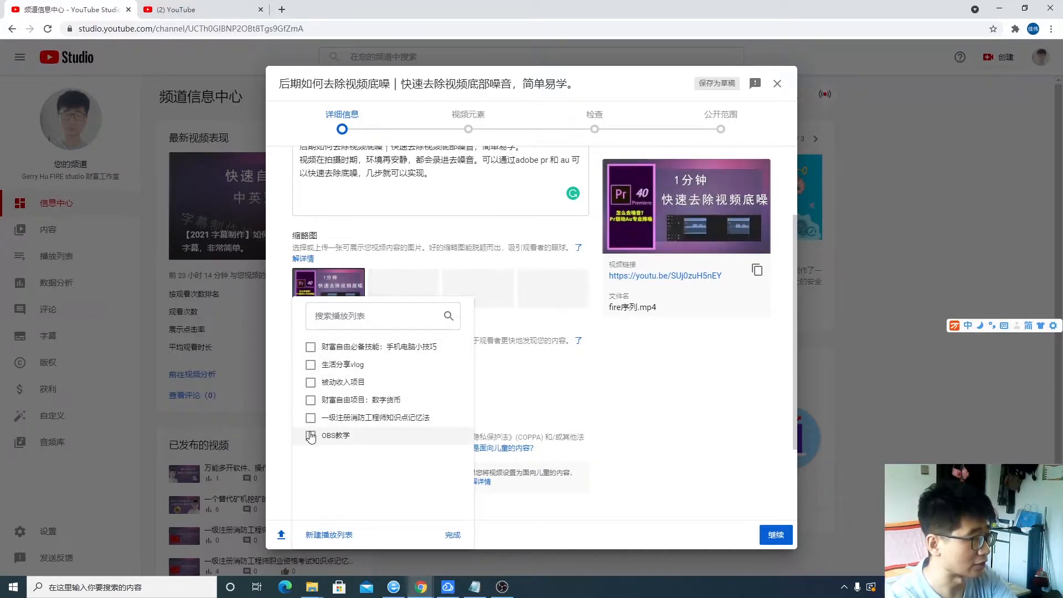
{"action": "left_click", "coordinate": [311, 346]}
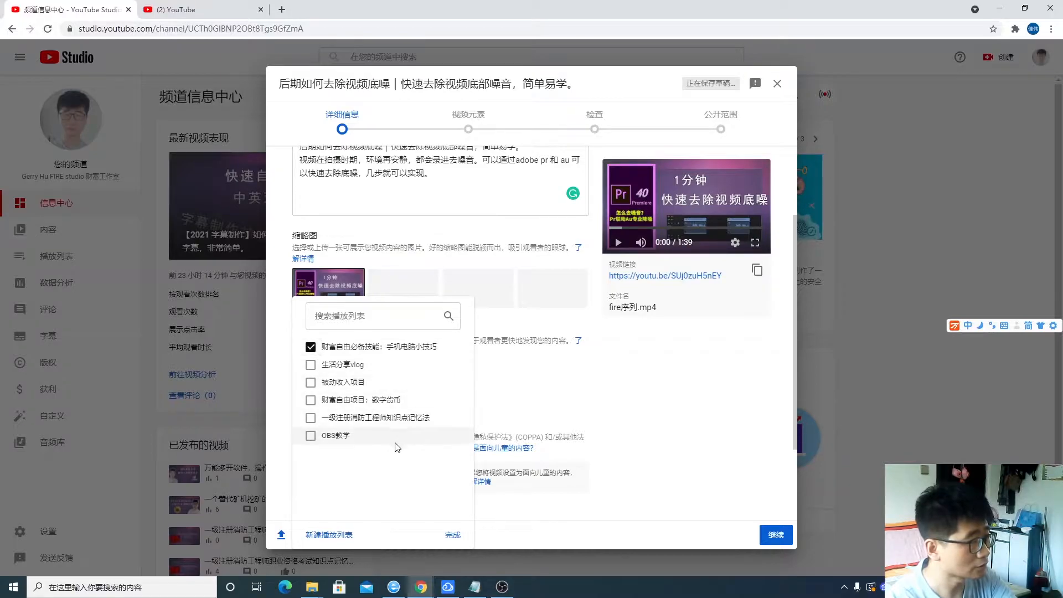
{"action": "left_click", "coordinate": [453, 536]}
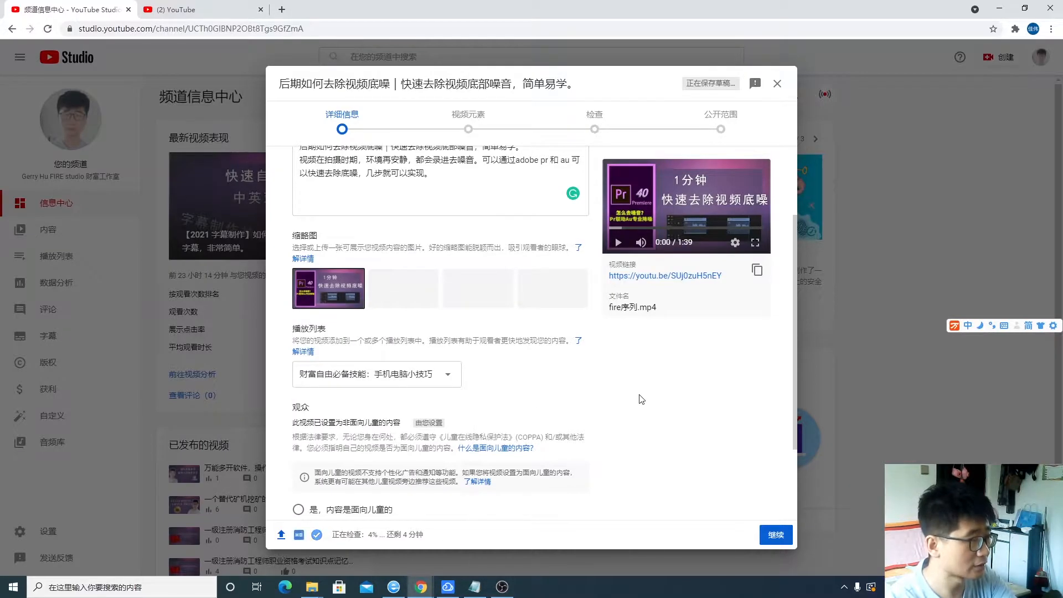
Expand the additional details and add the tags pr, au, adobe, 视频降噪, 音频降噪, 去除底噪, premiere, pr降噪 and au降噪 from the 说明模板 note.
{"action": "scroll", "coordinate": [653, 410], "scroll_direction": "down", "scroll_amount": 2}
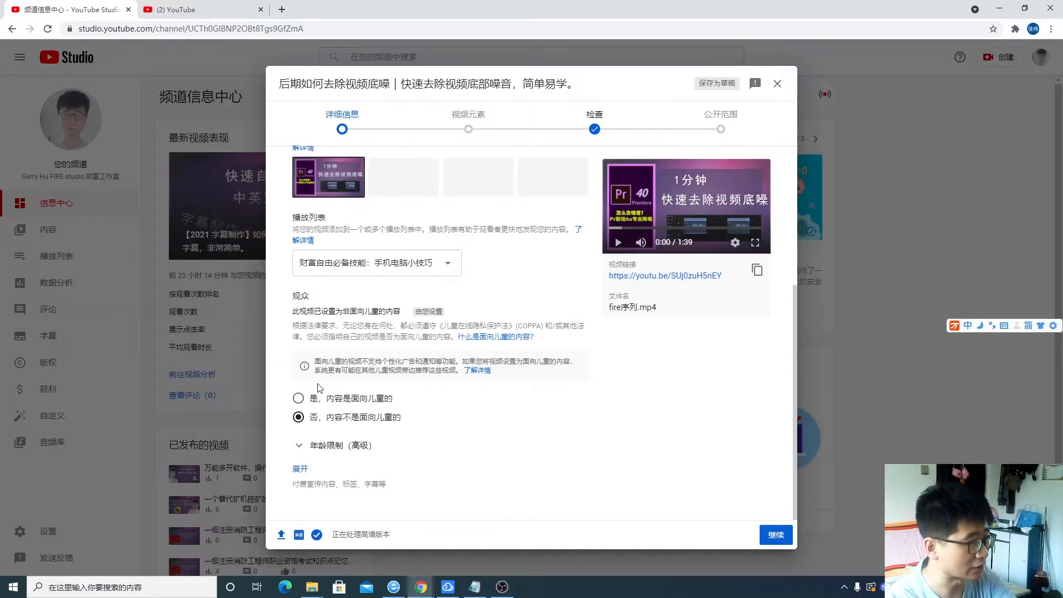
{"action": "left_click", "coordinate": [301, 470]}
{"action": "scroll", "coordinate": [391, 418], "scroll_direction": "down", "scroll_amount": 6}
{"action": "left_click", "coordinate": [422, 317]}
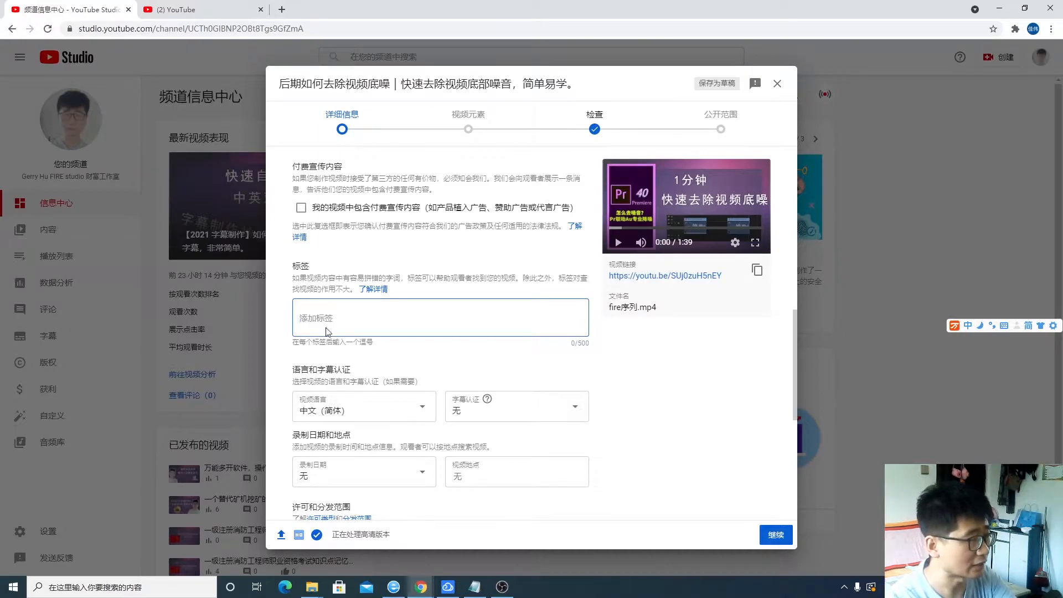
{"action": "left_click", "coordinate": [474, 586]}
{"action": "left_click_drag", "start_coordinate": [796, 267], "coordinate": [497, 271]}
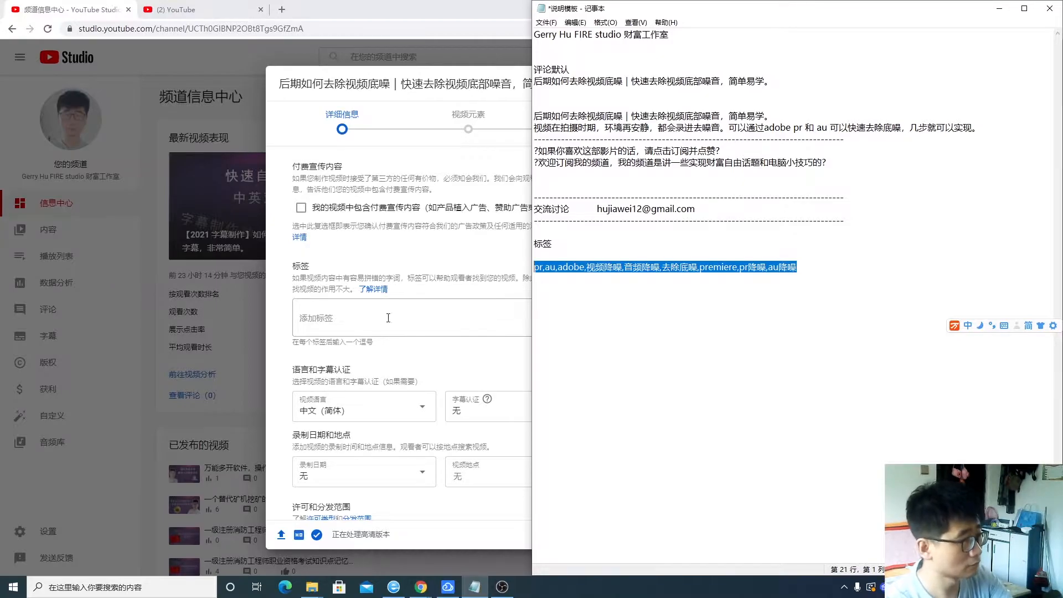
{"action": "left_click", "coordinate": [429, 315]}
{"action": "key", "text": "ctrl+v"}
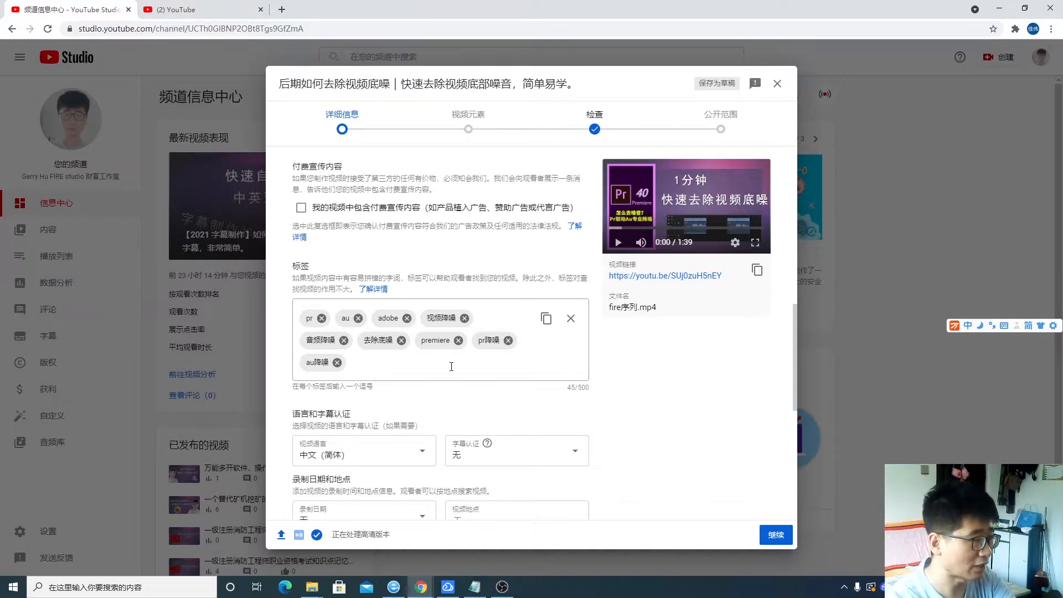
{"action": "scroll", "coordinate": [451, 366], "scroll_direction": "down", "scroll_amount": 3}
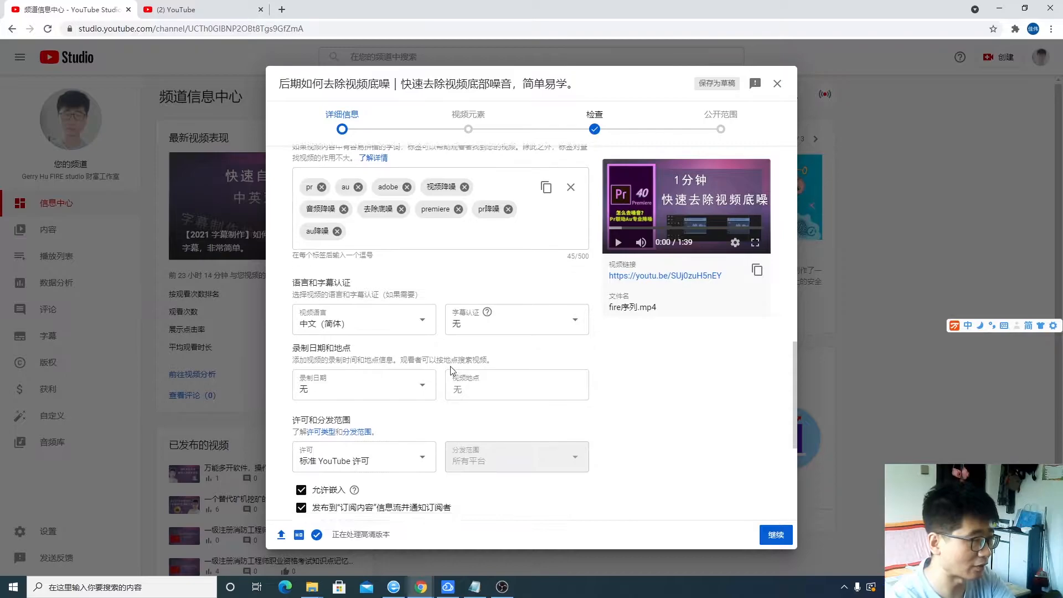
Review the remaining video details, including language, licence, category and comment settings, and continue to the 视频元素 stage.
{"action": "scroll", "coordinate": [452, 371], "scroll_direction": "down", "scroll_amount": 2}
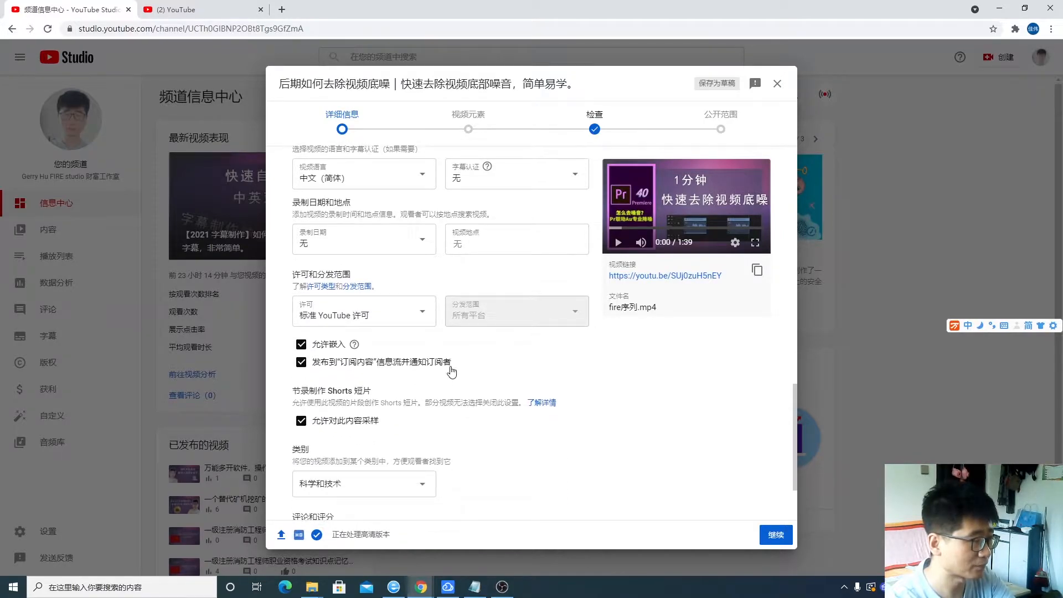
{"action": "scroll", "coordinate": [453, 371], "scroll_direction": "down", "scroll_amount": 2}
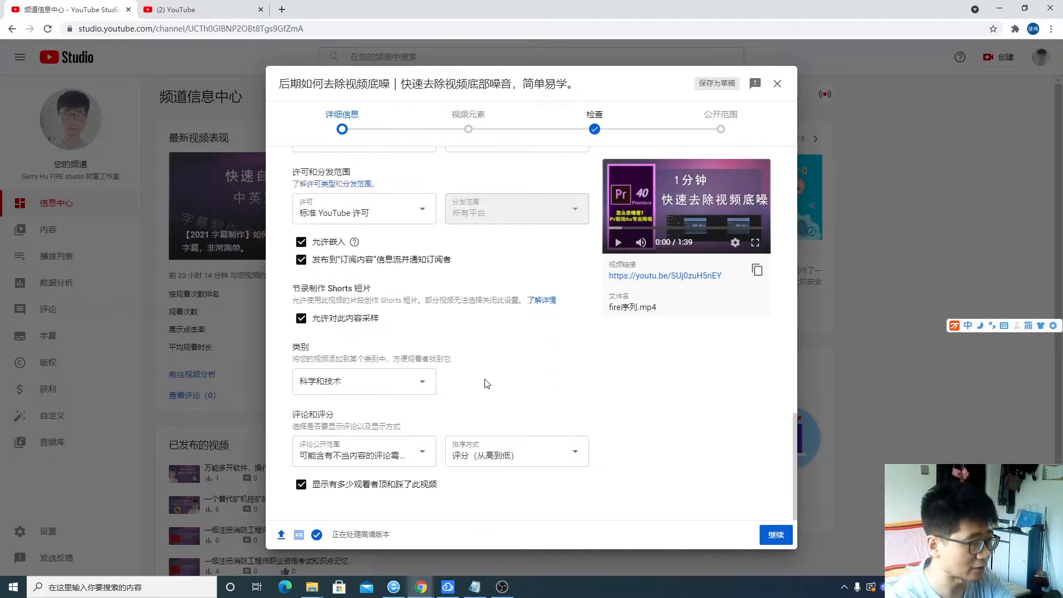
{"action": "scroll", "coordinate": [488, 383], "scroll_direction": "up", "scroll_amount": 10}
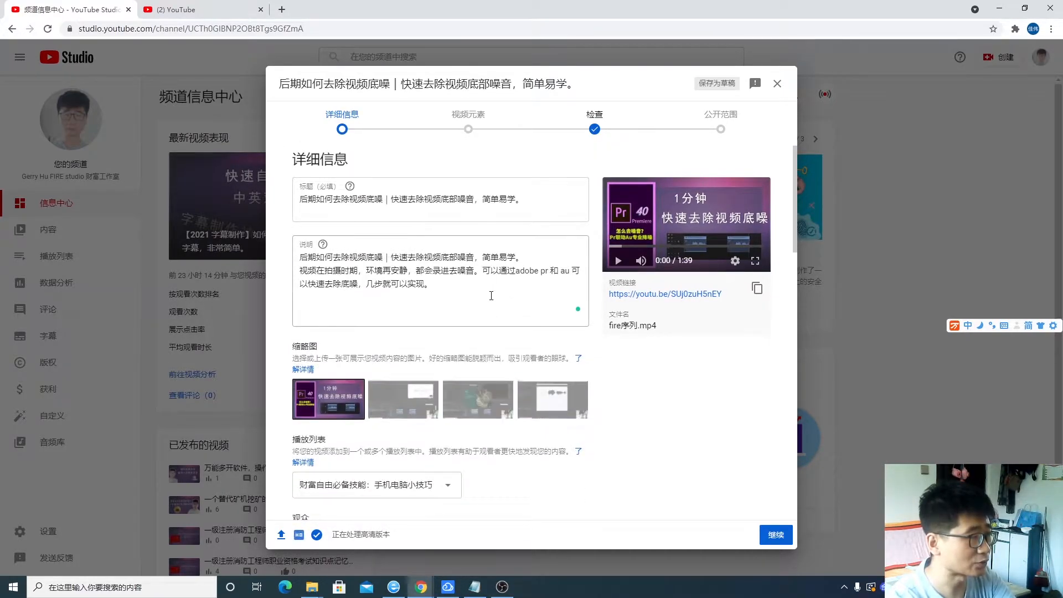
{"action": "scroll", "coordinate": [494, 348], "scroll_direction": "down", "scroll_amount": 6}
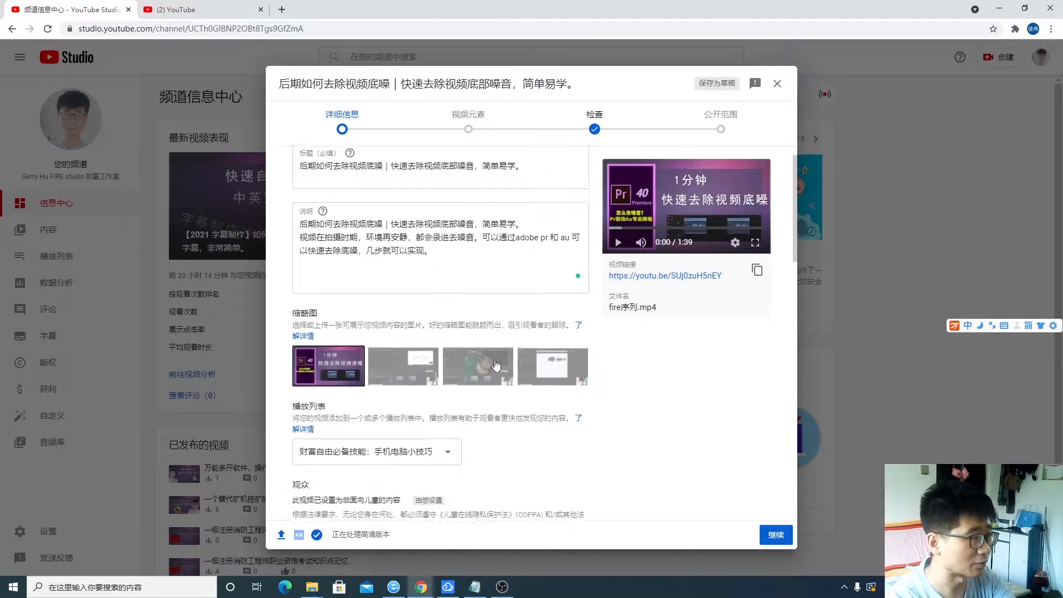
{"action": "scroll", "coordinate": [496, 367], "scroll_direction": "down", "scroll_amount": 4}
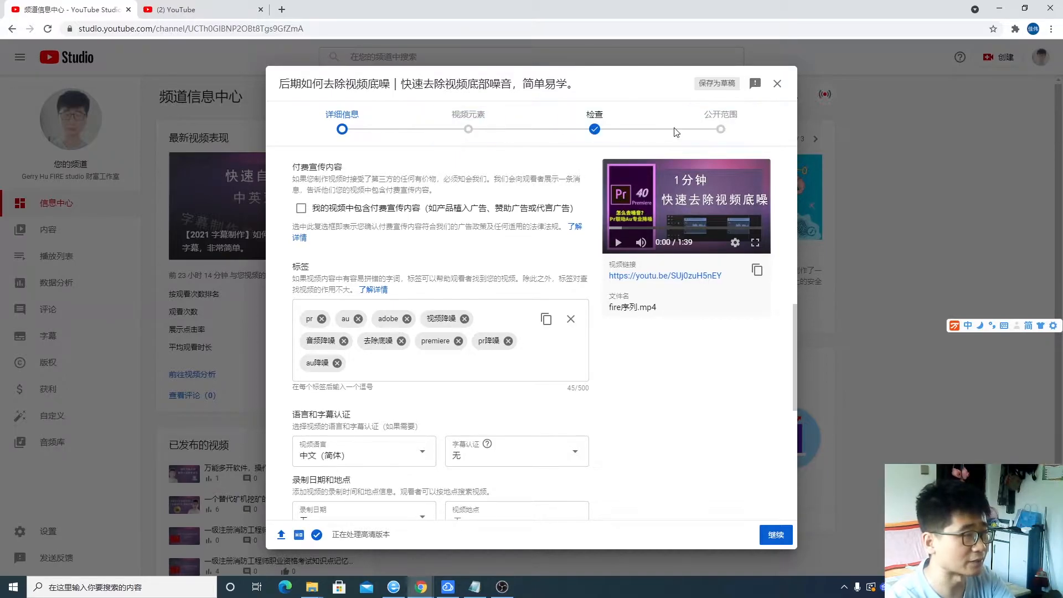
{"action": "scroll", "coordinate": [464, 414], "scroll_direction": "down", "scroll_amount": 7}
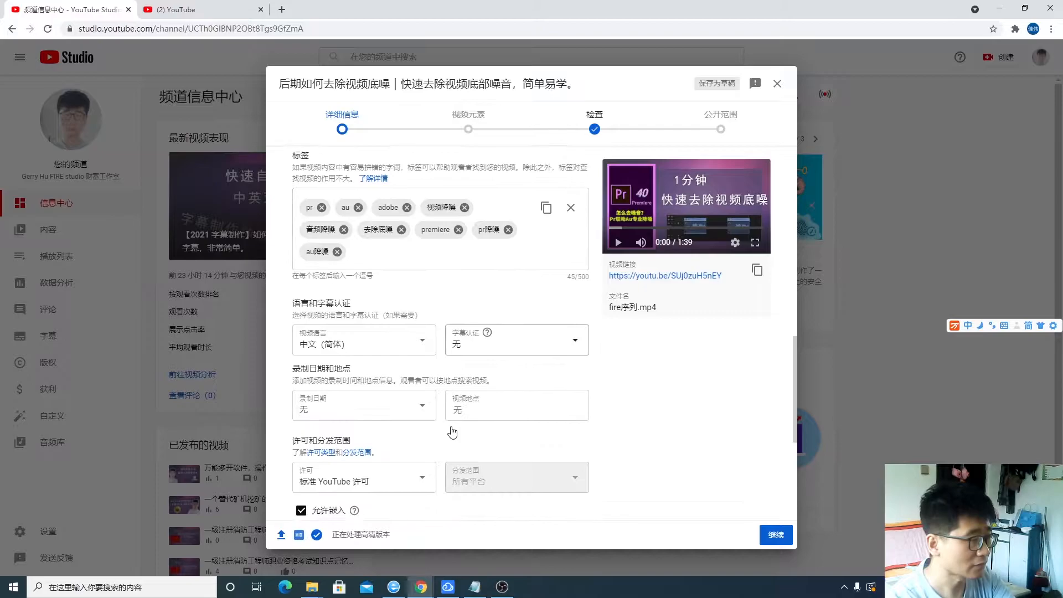
{"action": "left_click", "coordinate": [775, 534]}
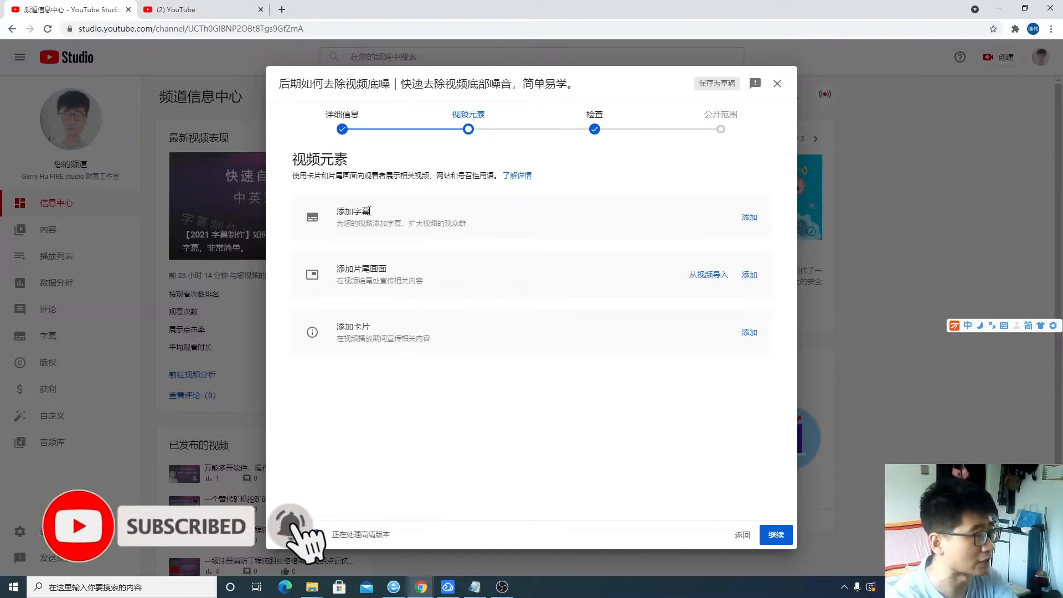
{"action": "left_click_drag", "start_coordinate": [369, 211], "coordinate": [339, 211]}
{"action": "left_click", "coordinate": [339, 211]}
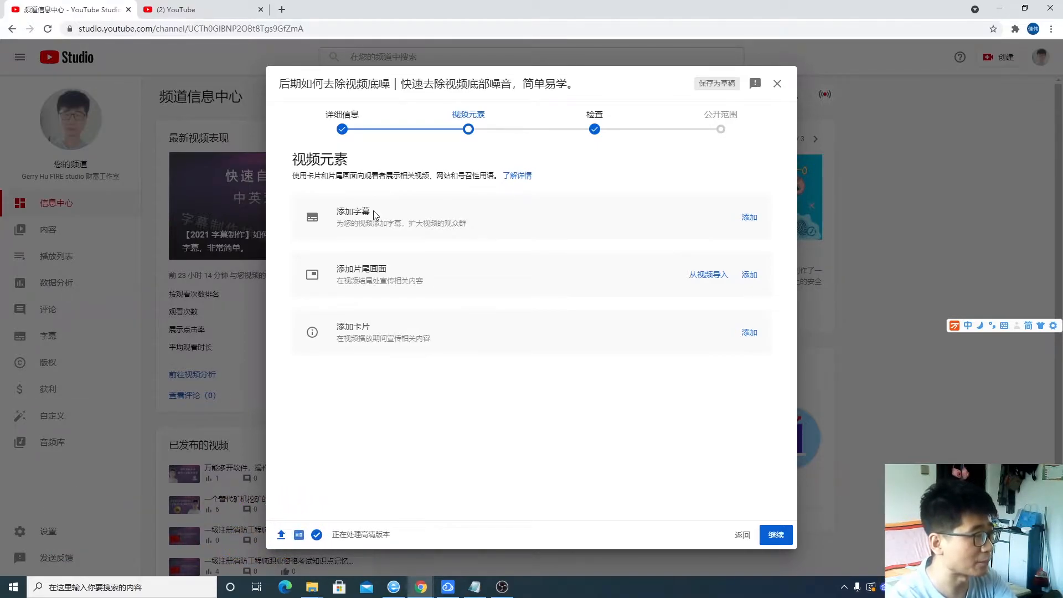
{"action": "double_click", "coordinate": [339, 212]}
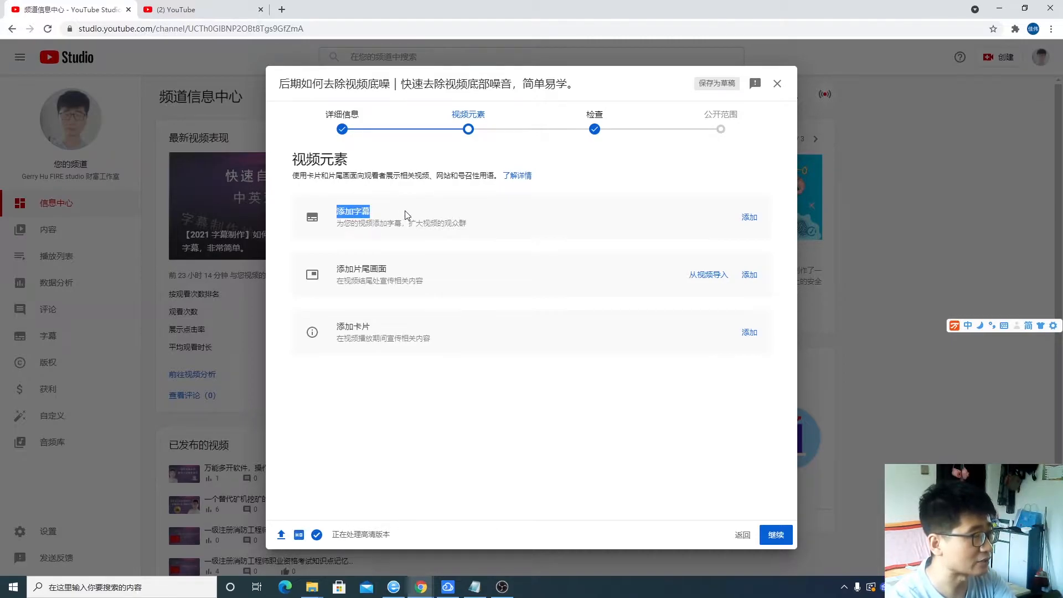
{"action": "left_click", "coordinate": [405, 212]}
{"action": "mouse_move", "coordinate": [382, 212]}
{"action": "left_mouse_down"}
{"action": "mouse_move", "coordinate": [340, 212]}
{"action": "mouse_move", "coordinate": [369, 210]}
{"action": "left_mouse_up"}
{"action": "left_click", "coordinate": [379, 214]}
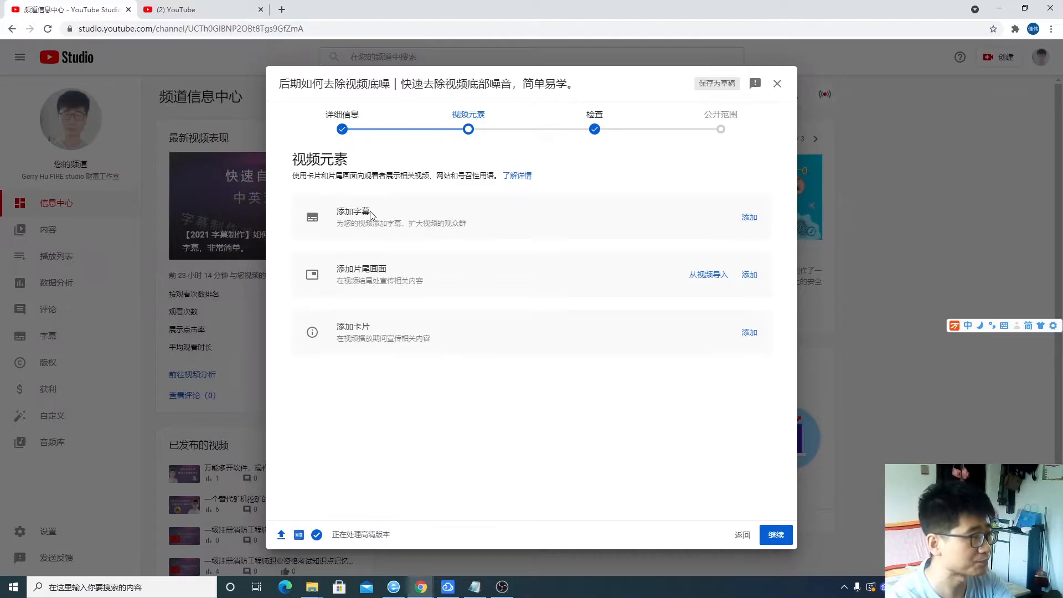
Start adding 中文（简体） subtitles by manual input and set the first subtitle's timing from 0:00:06 to 0:01:05.
{"action": "left_click", "coordinate": [747, 221]}
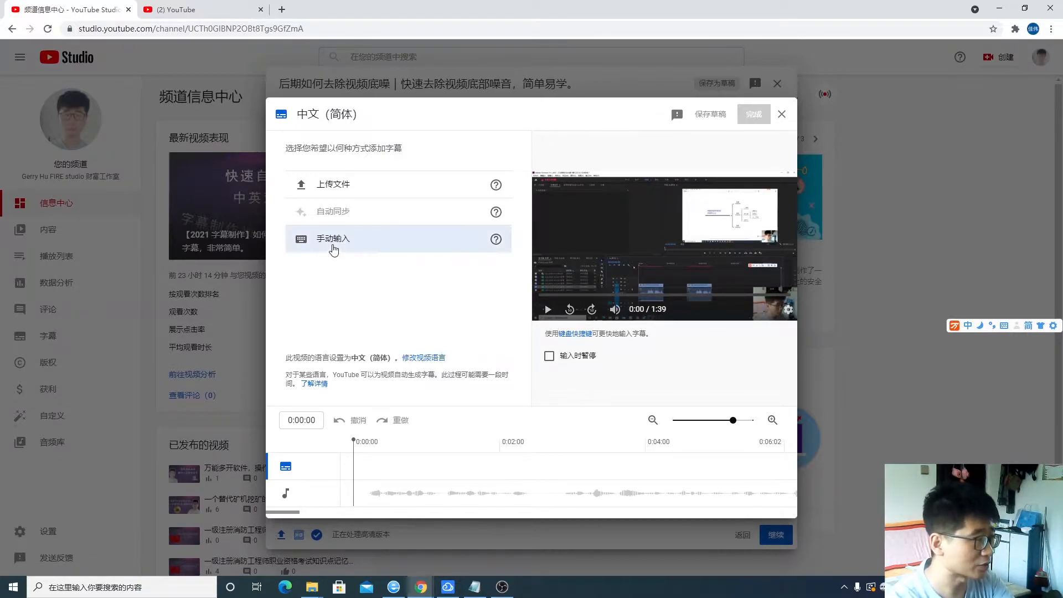
{"action": "left_click", "coordinate": [334, 250]}
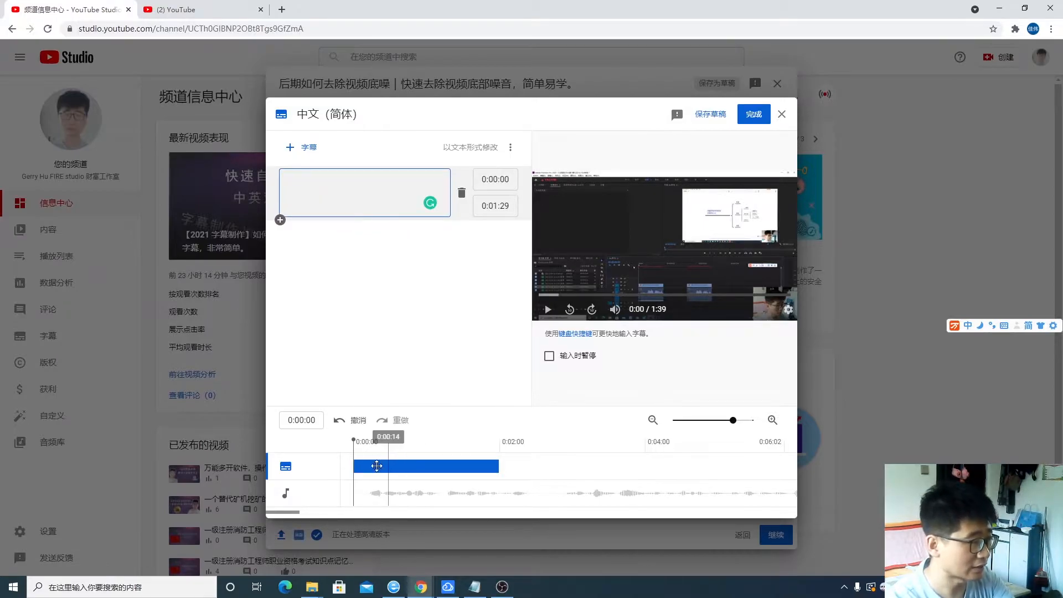
{"action": "left_click", "coordinate": [380, 467]}
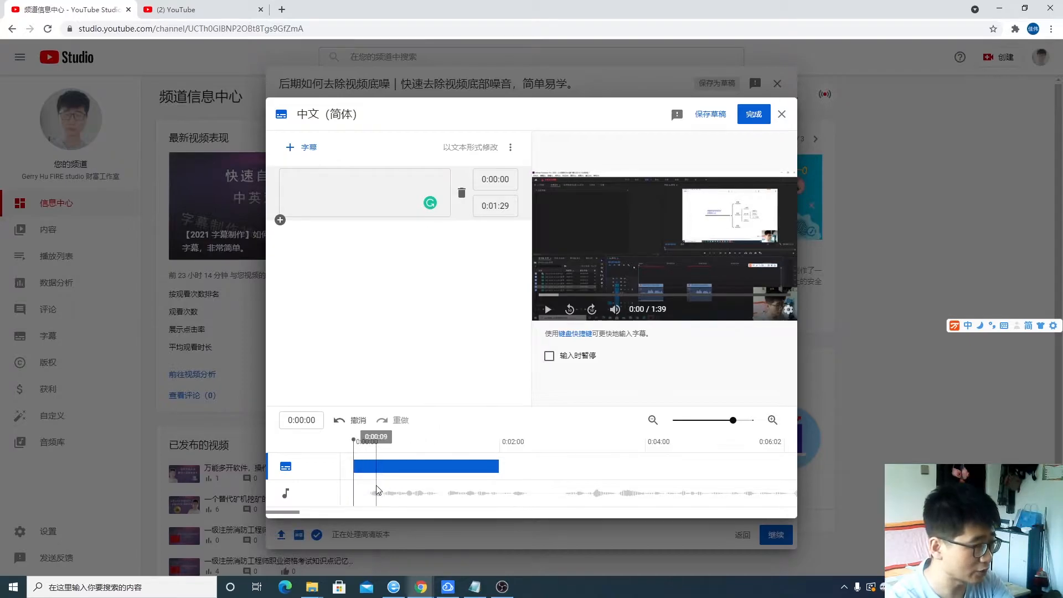
{"action": "left_click", "coordinate": [346, 178]}
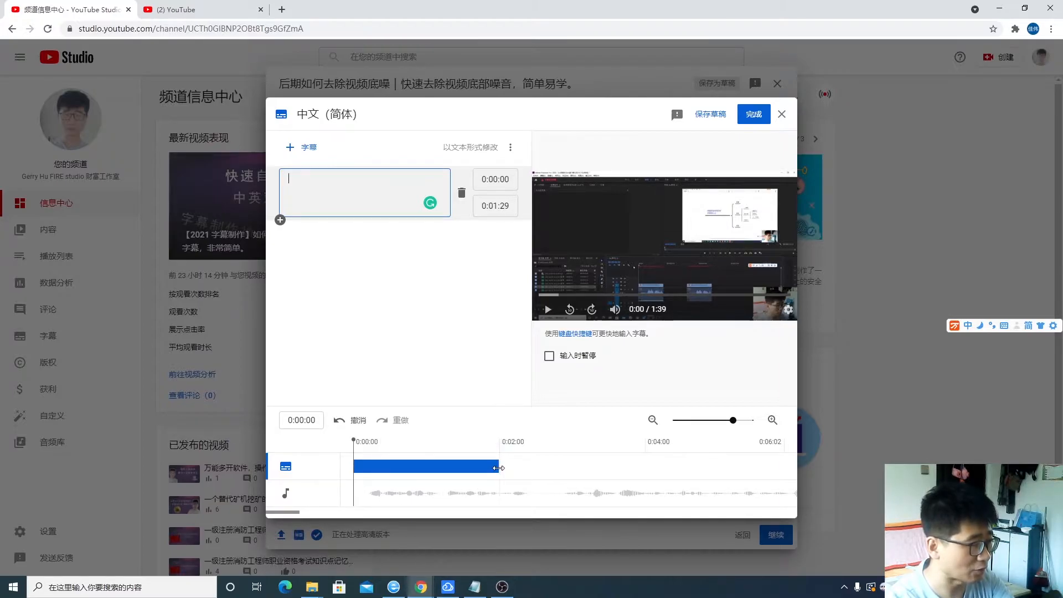
{"action": "left_click_drag", "start_coordinate": [498, 468], "coordinate": [443, 468]}
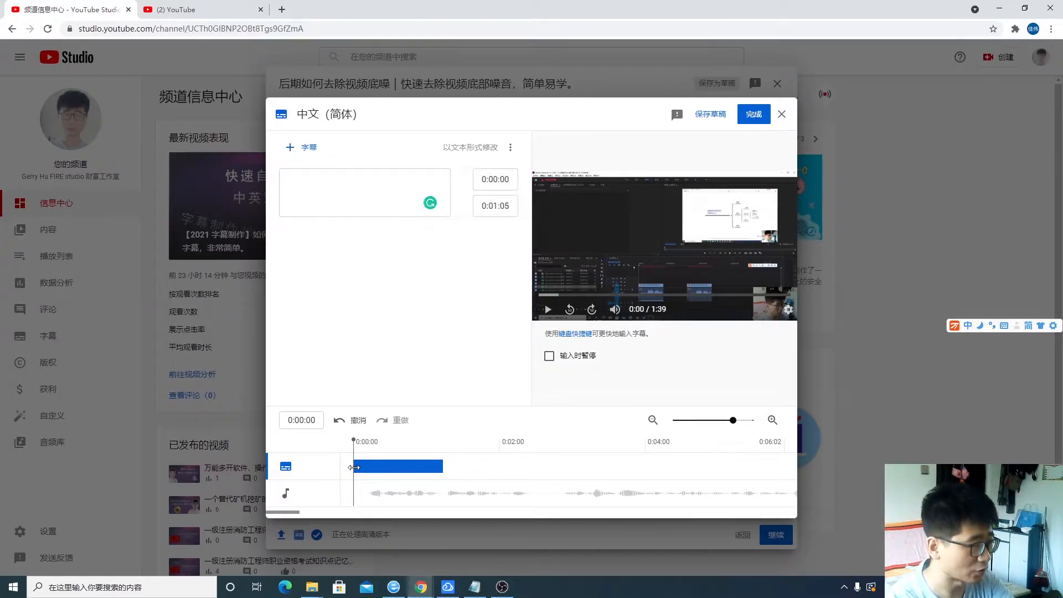
{"action": "left_click_drag", "start_coordinate": [353, 468], "coordinate": [360, 468]}
{"action": "left_click", "coordinate": [331, 192]}
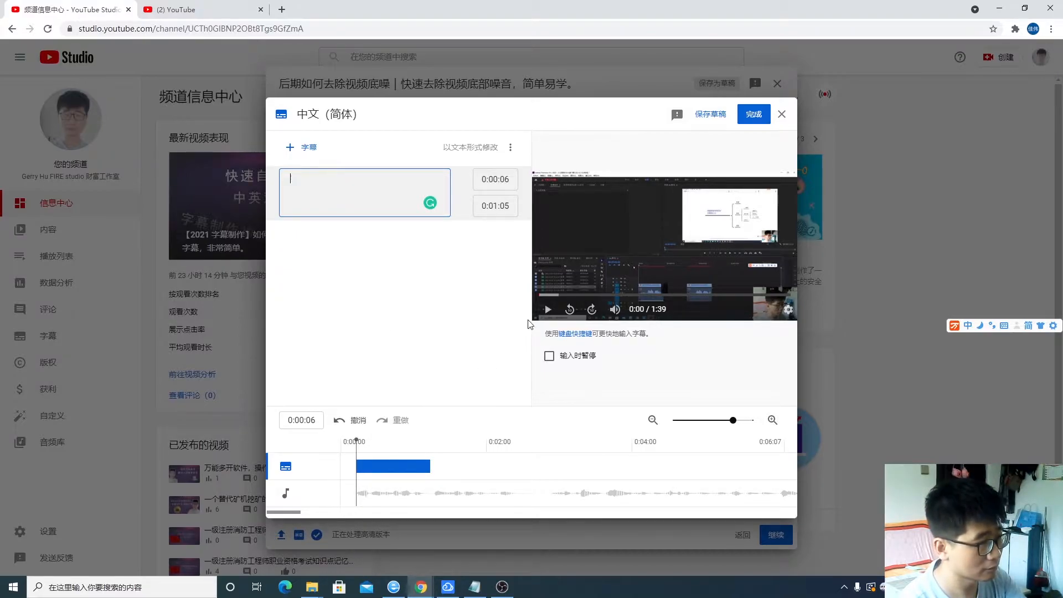
Preview the video around the first subtitle and enter 各位朋友们大家好 as its text.
{"action": "left_click", "coordinate": [548, 309]}
{"action": "left_click", "coordinate": [548, 309]}
{"action": "left_click", "coordinate": [439, 441]}
{"action": "left_click_drag", "start_coordinate": [439, 441], "coordinate": [427, 440]}
{"action": "left_click", "coordinate": [324, 189]}
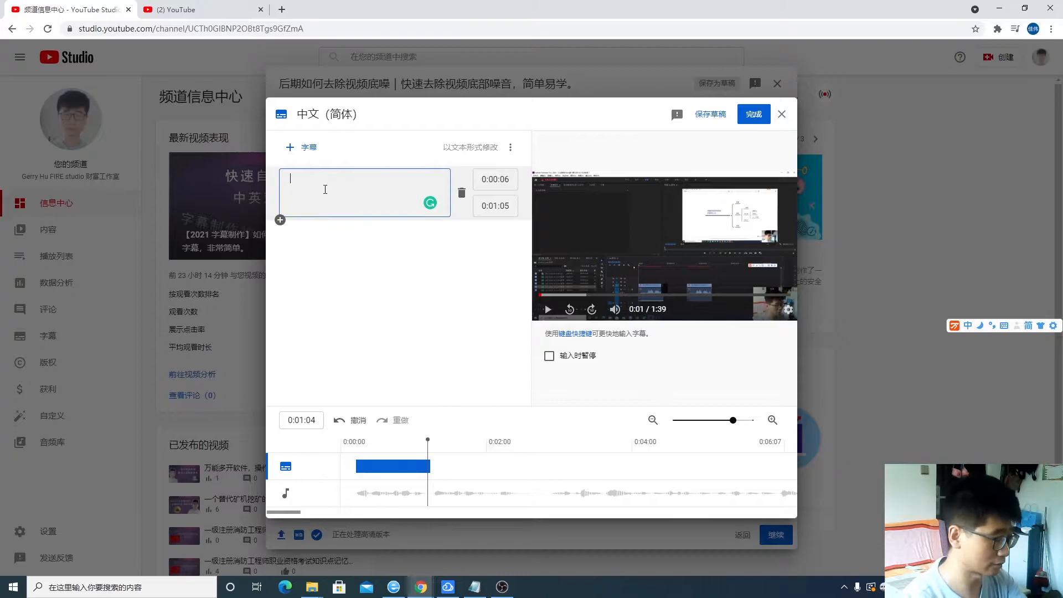
{"action": "type", "text": "各位"}
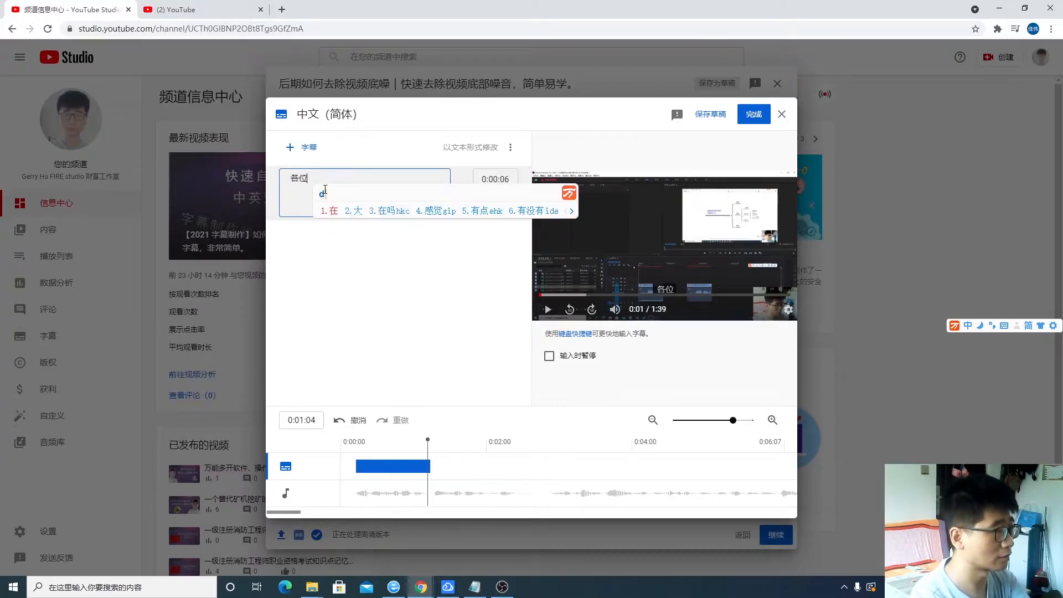
{"action": "type", "text": "朋友们大家好"}
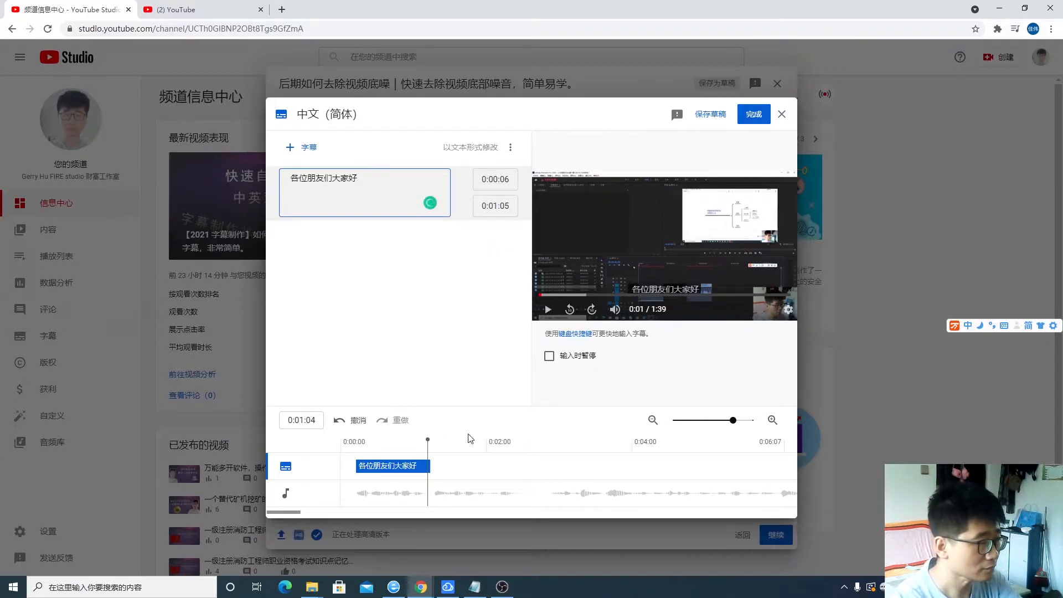
{"action": "left_click", "coordinate": [346, 280]}
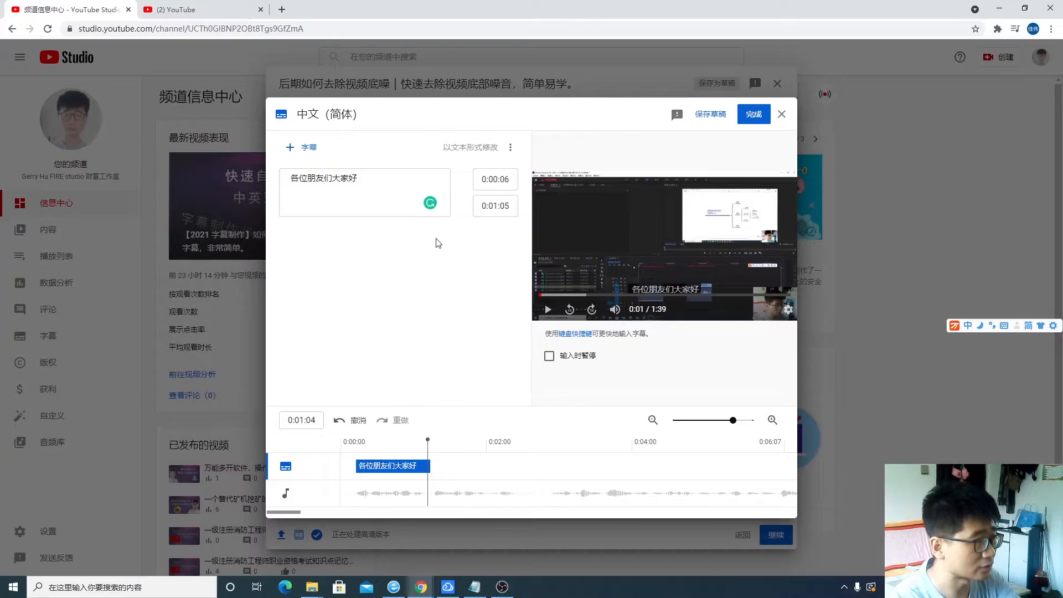
Add a second subtitle 欢迎来到我的频道 from 0:01:05 to 0:02:14, and close the subtitle editor discarding the changes.
{"action": "mouse_move", "coordinate": [280, 220]}
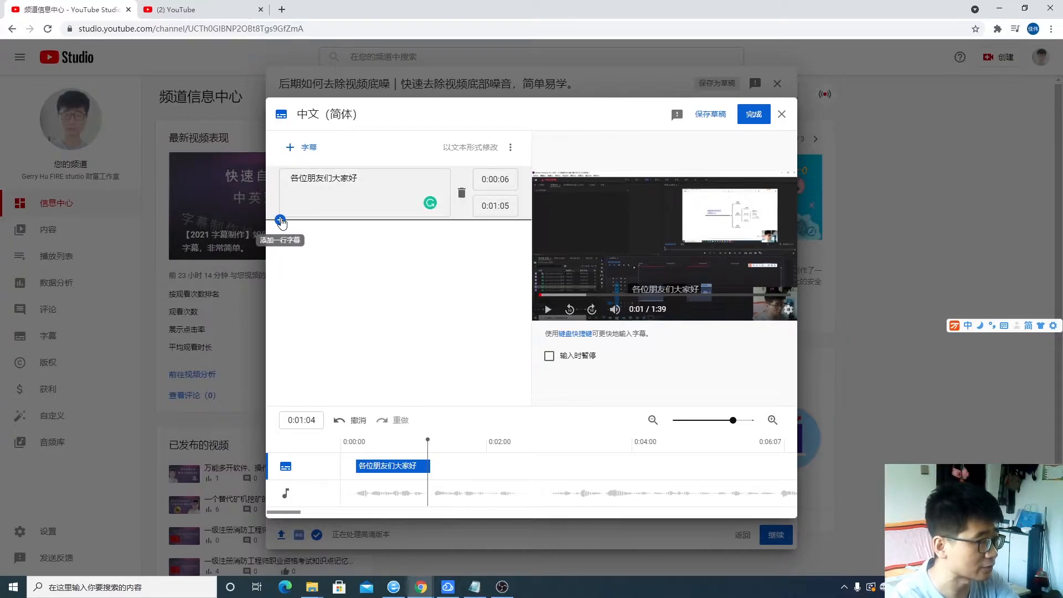
{"action": "left_click", "coordinate": [280, 220]}
{"action": "mouse_move", "coordinate": [460, 466]}
{"action": "left_mouse_down"}
{"action": "mouse_move", "coordinate": [470, 465]}
{"action": "mouse_move", "coordinate": [461, 465]}
{"action": "left_mouse_up"}
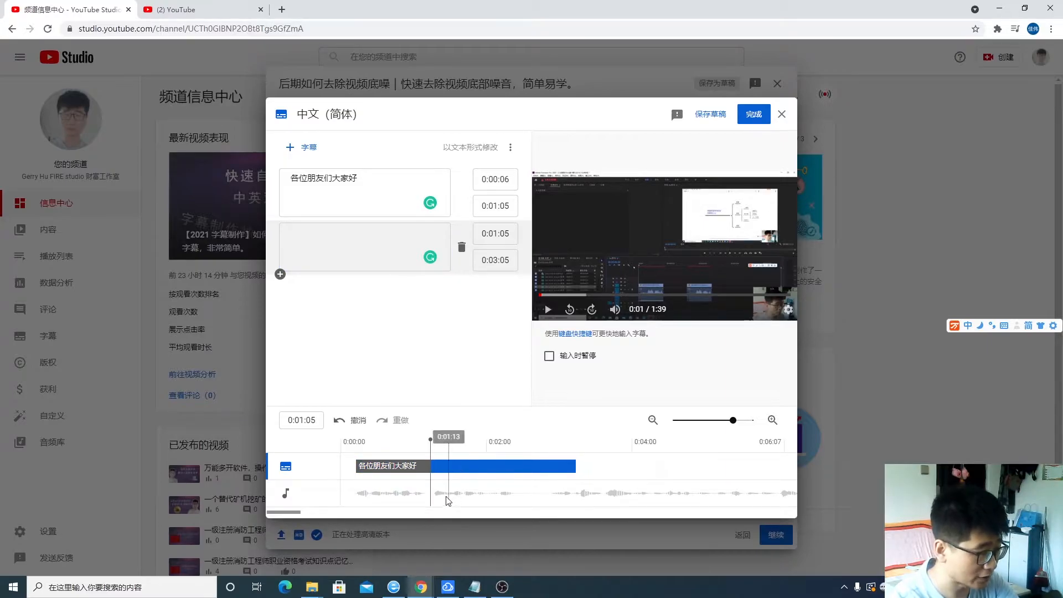
{"action": "left_click_drag", "start_coordinate": [576, 466], "coordinate": [523, 466]}
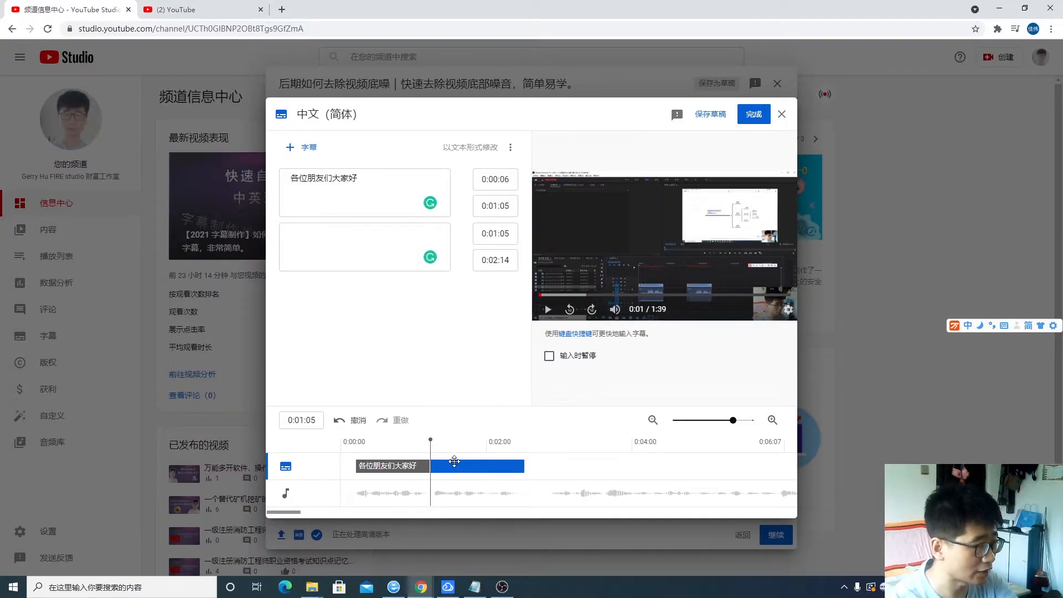
{"action": "left_click", "coordinate": [454, 461]}
{"action": "left_click", "coordinate": [310, 232]}
{"action": "type", "text": "欢迎来到我的频道"}
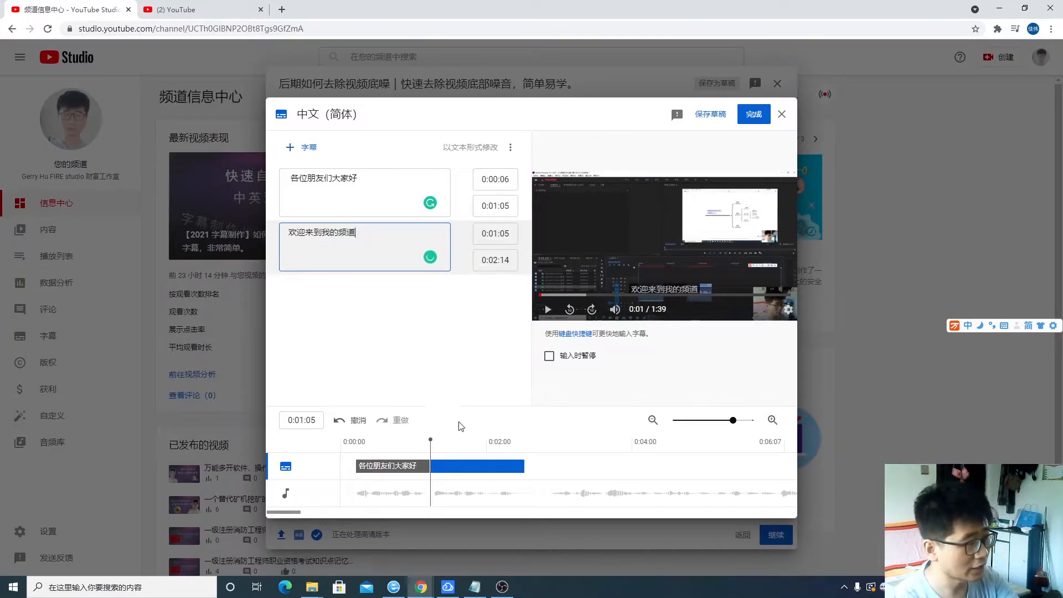
{"action": "left_click", "coordinate": [449, 363]}
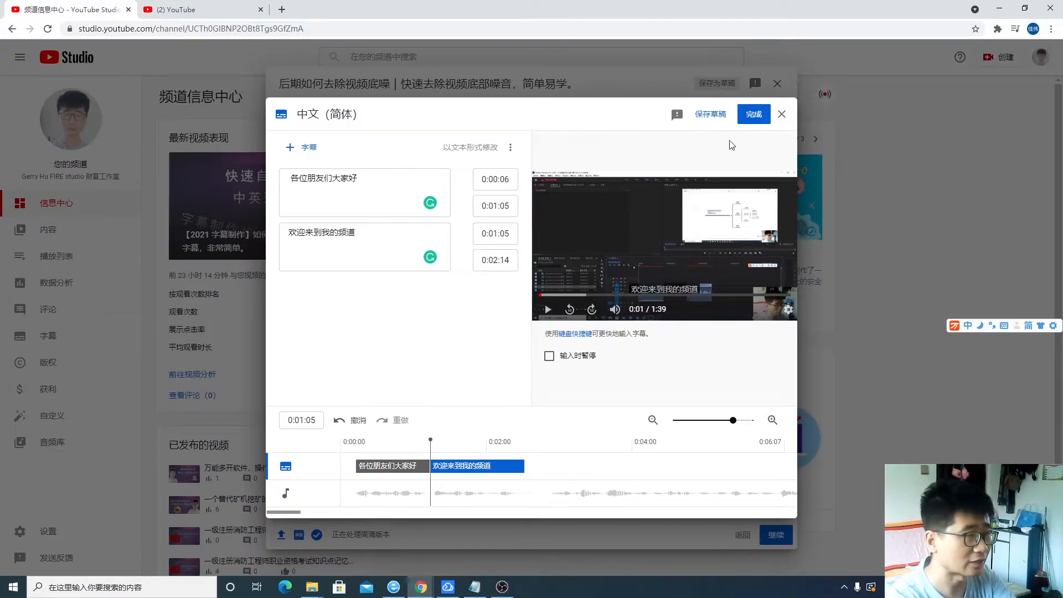
{"action": "left_click", "coordinate": [782, 115]}
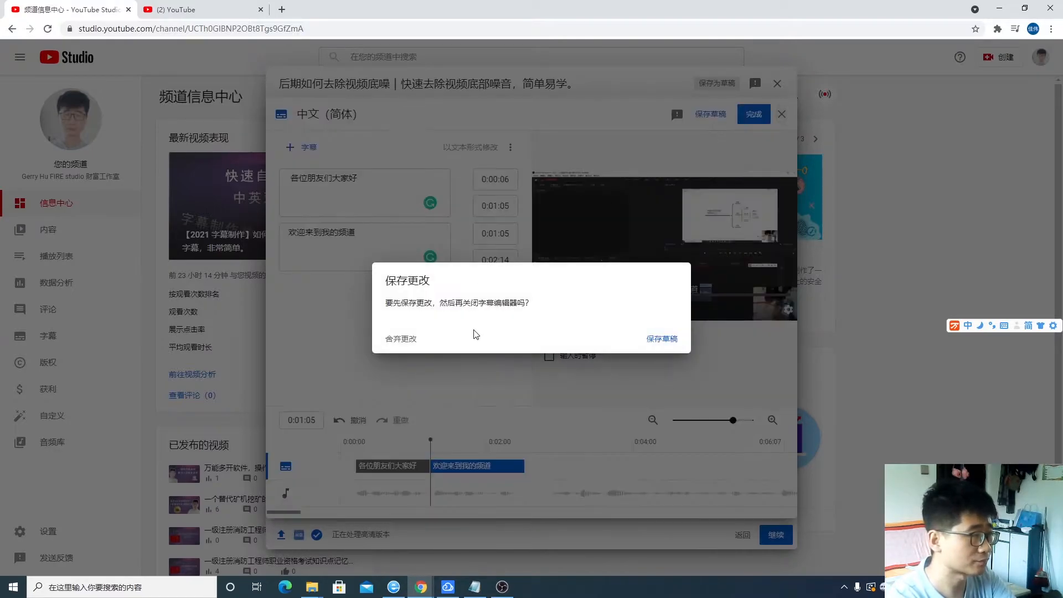
{"action": "left_click", "coordinate": [415, 339]}
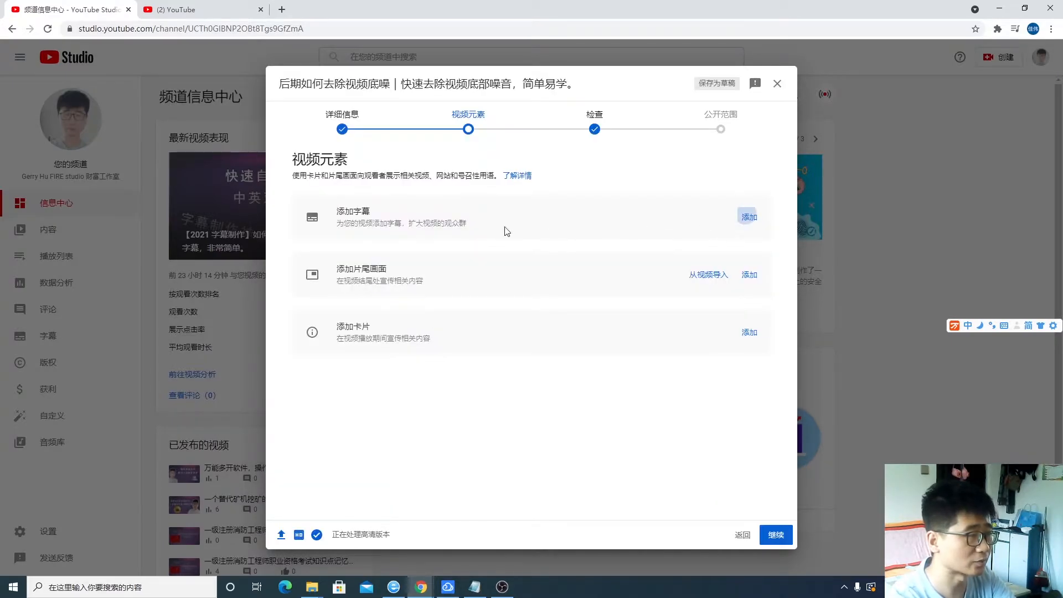
Upload the subtitle file CHS_第19期.srt as the 包含时间 type and check the imported subtitle lines against the video.
{"action": "left_click", "coordinate": [749, 217]}
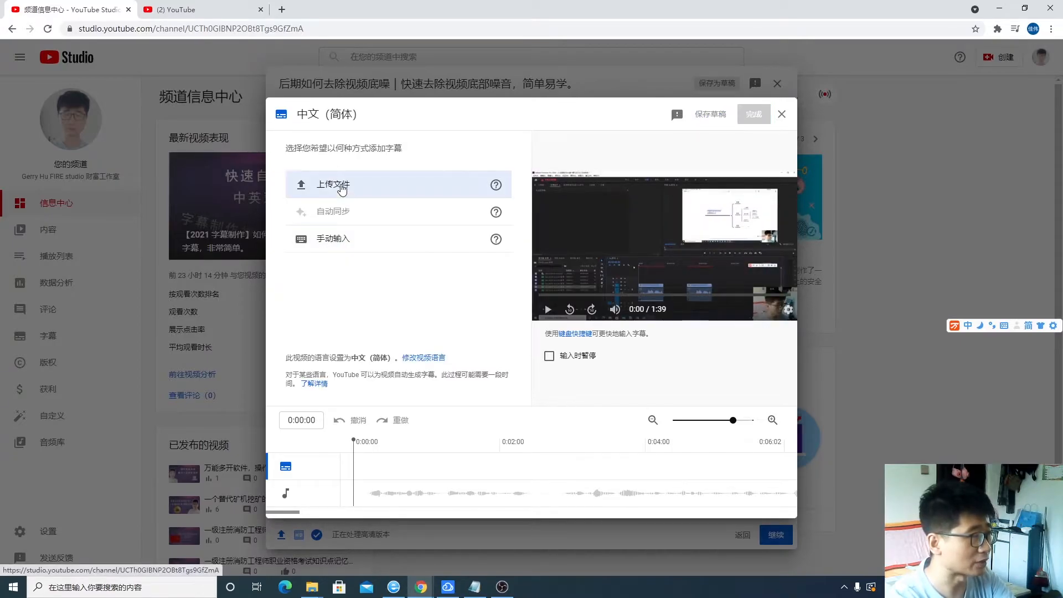
{"action": "left_click", "coordinate": [378, 195]}
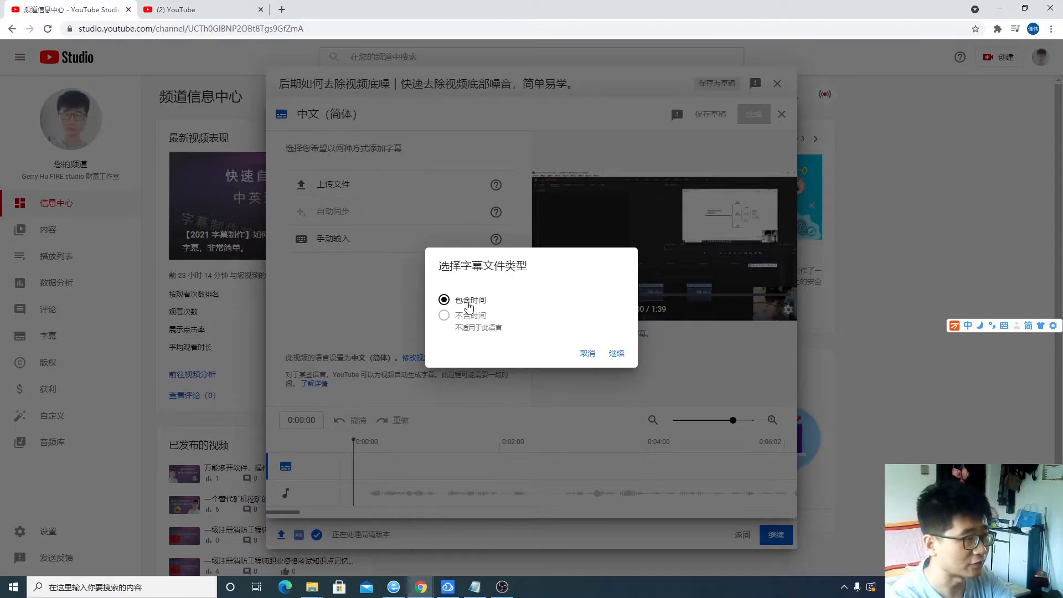
{"action": "left_click", "coordinate": [618, 354]}
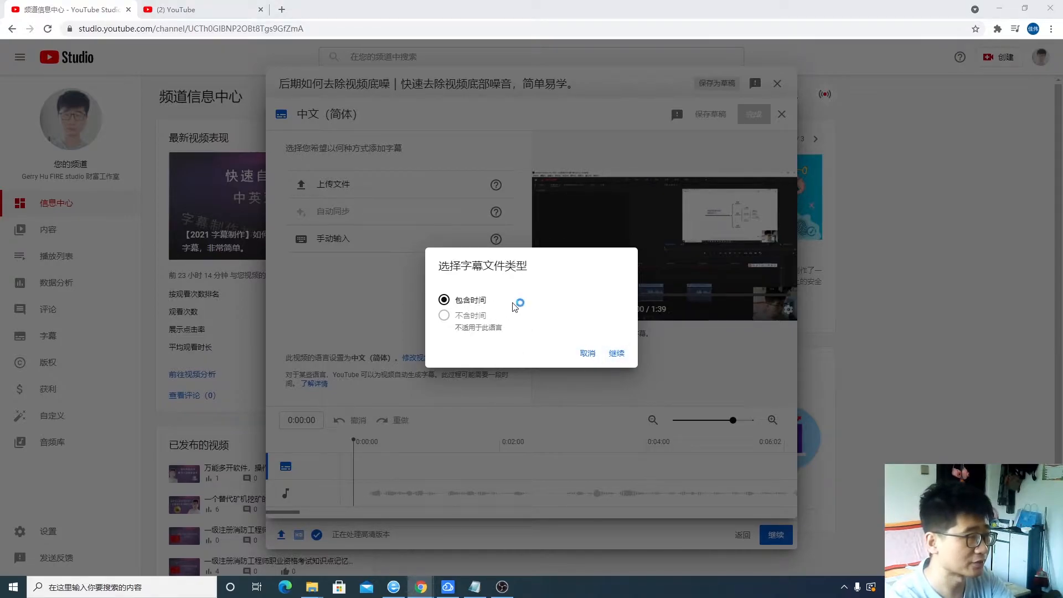
{"action": "left_click", "coordinate": [116, 142]}
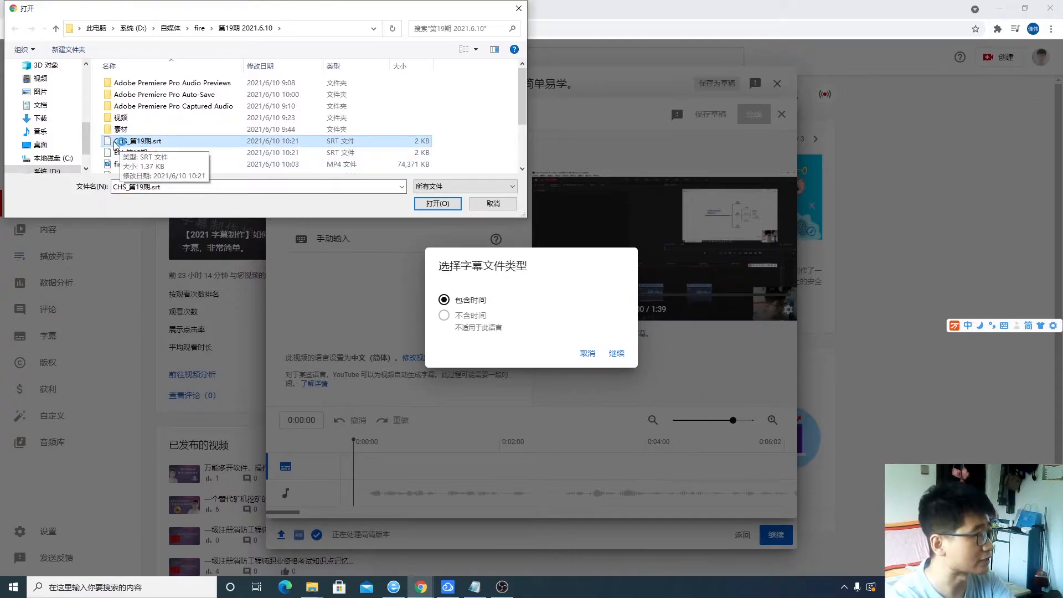
{"action": "double_click", "coordinate": [130, 144]}
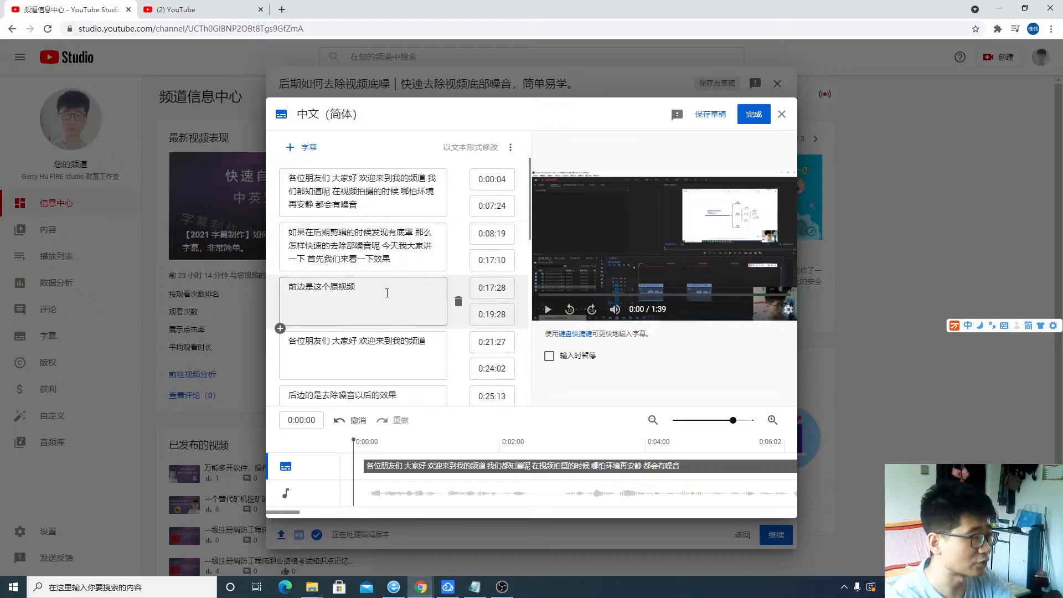
{"action": "scroll", "coordinate": [388, 310], "scroll_direction": "down", "scroll_amount": 3}
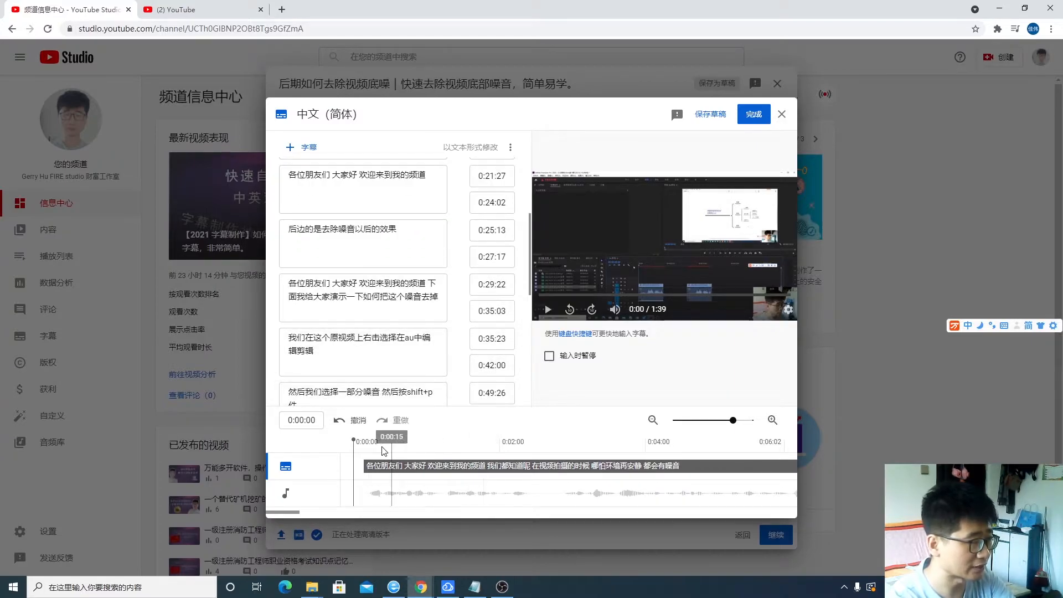
{"action": "left_click", "coordinate": [396, 439]}
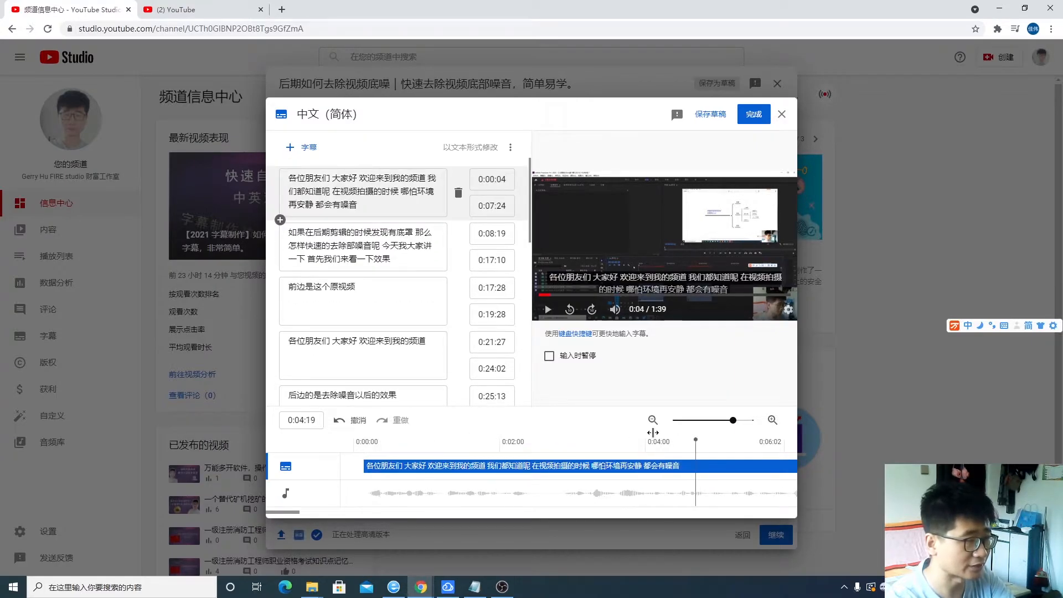
{"action": "left_click", "coordinate": [444, 188]}
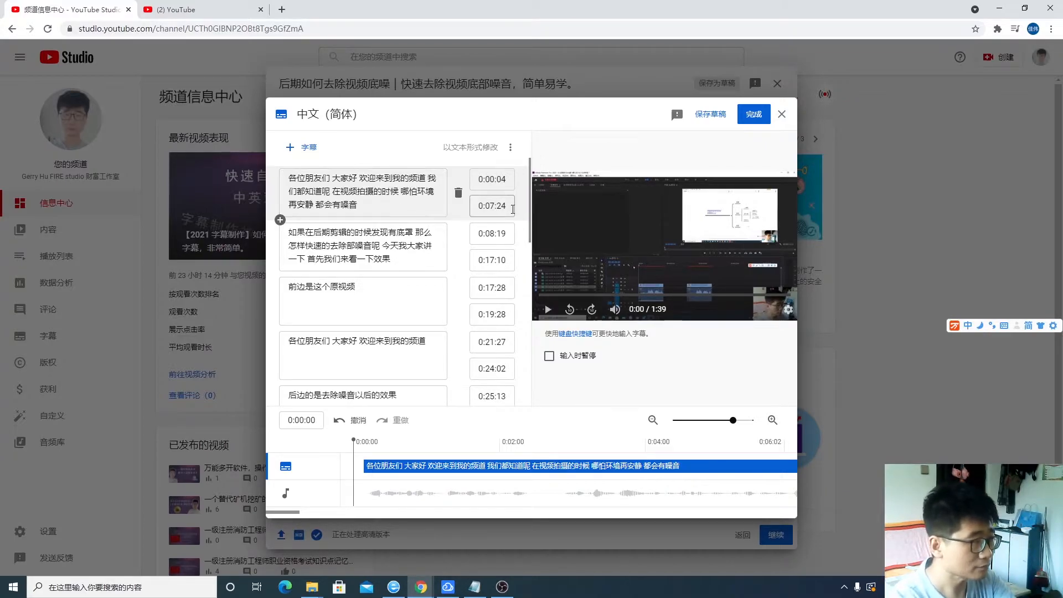
Finish the imported 中文（简体） subtitles and return to the video elements.
{"action": "left_click", "coordinate": [753, 116]}
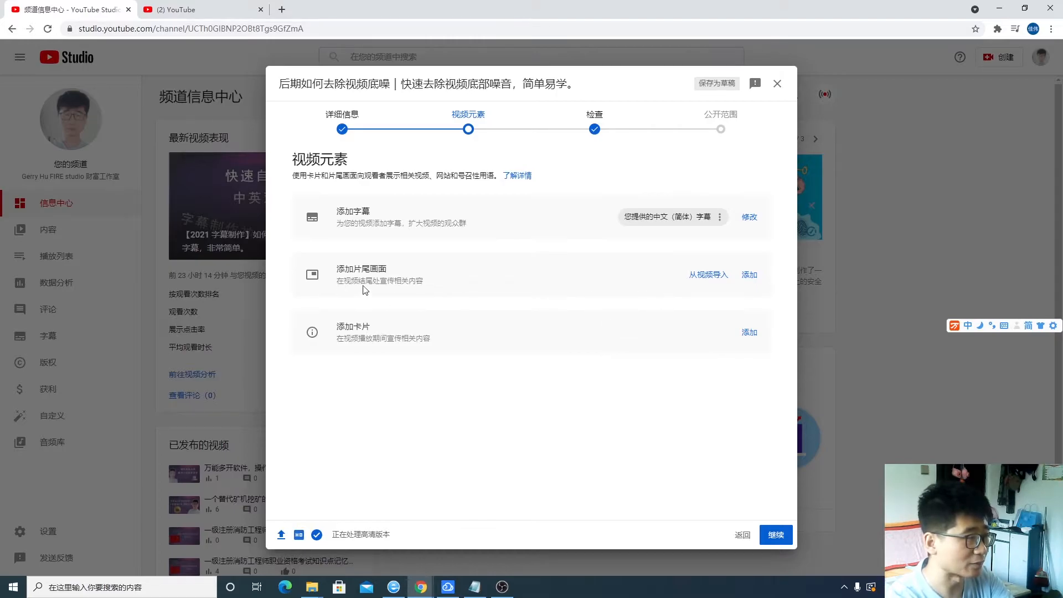
Add an end screen using the 从最新视频导入 layout and inspect the settings of its two video elements.
{"action": "left_click", "coordinate": [752, 281]}
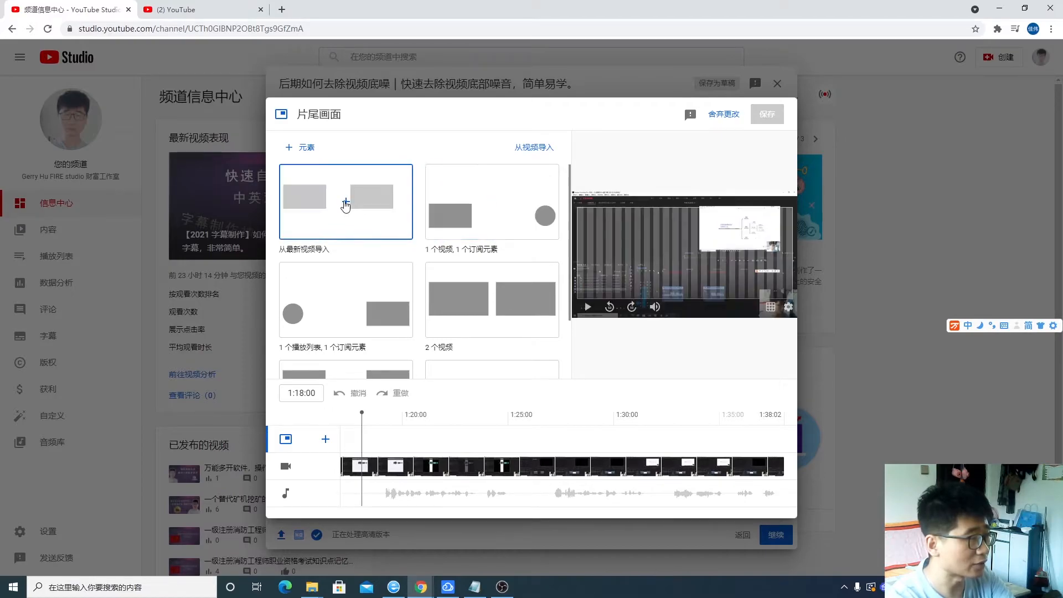
{"action": "left_click", "coordinate": [347, 205]}
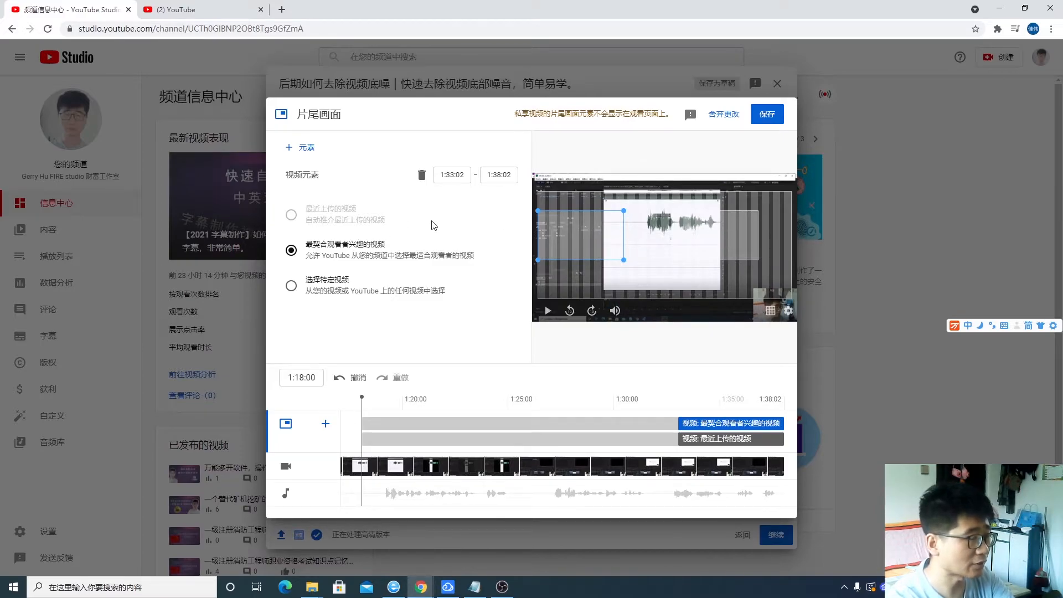
{"action": "left_click", "coordinate": [730, 236]}
{"action": "left_click", "coordinate": [552, 231]}
{"action": "left_click", "coordinate": [709, 237]}
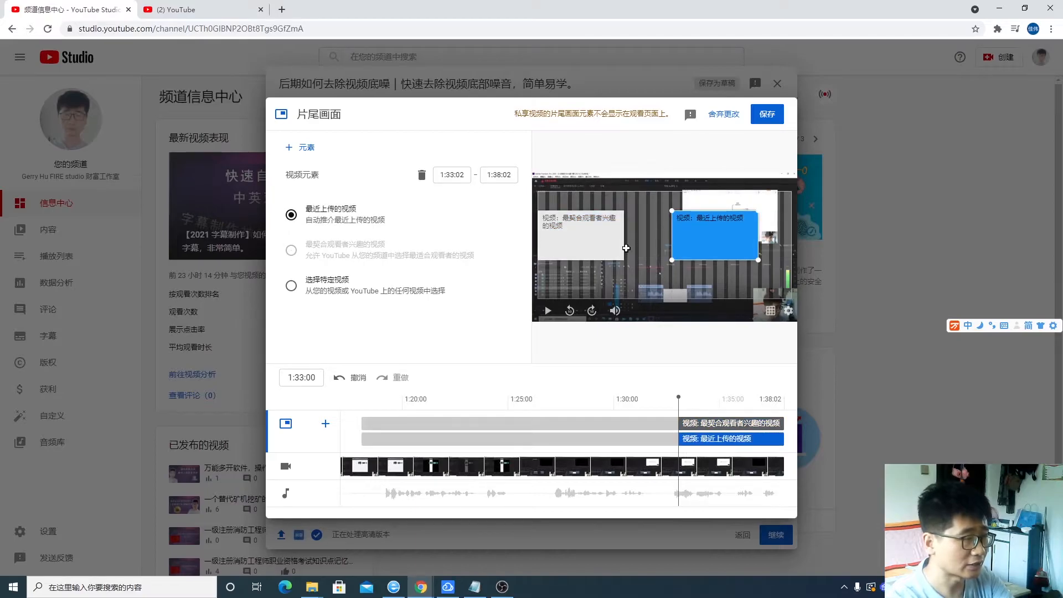
{"action": "left_click", "coordinate": [587, 229]}
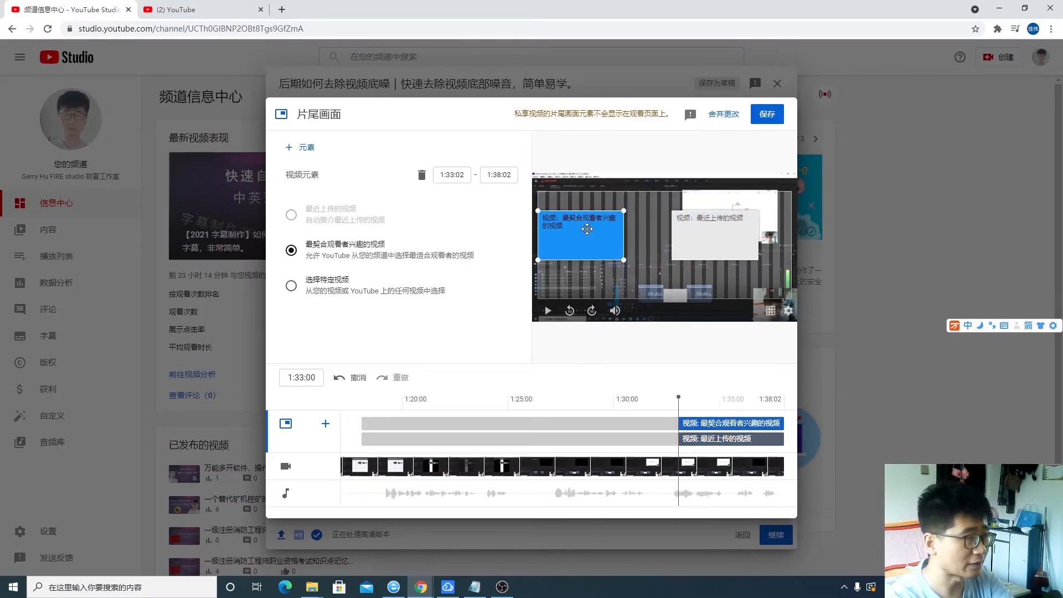
{"action": "left_click", "coordinate": [707, 231]}
{"action": "left_click", "coordinate": [562, 231]}
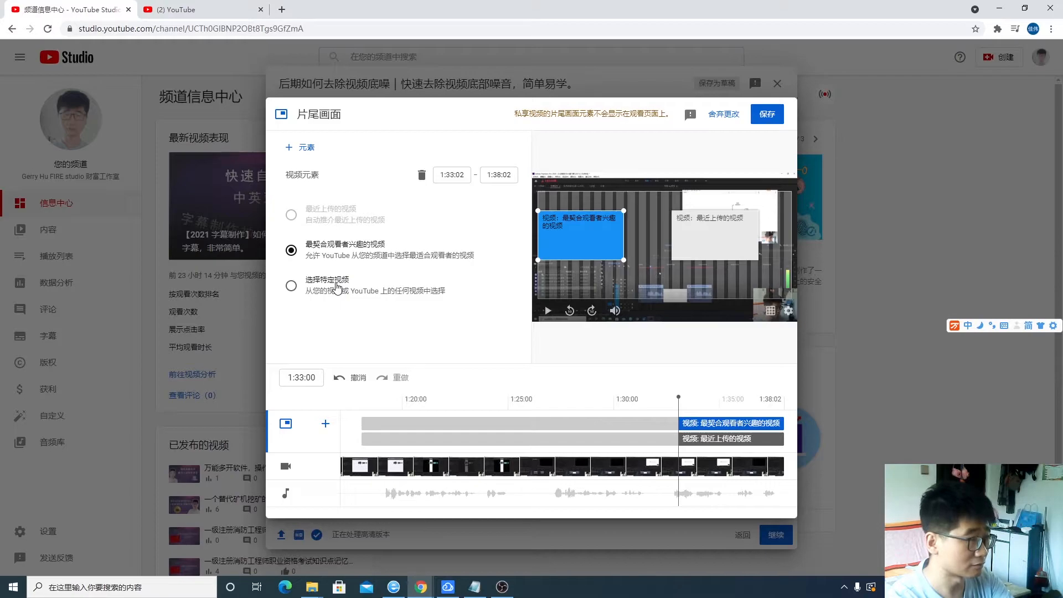
Look at the 选择特定视频 choices for the 最契合观看者兴趣的视频 element, covering own videos and any YouTube video, and leave without choosing.
{"action": "left_click", "coordinate": [393, 287]}
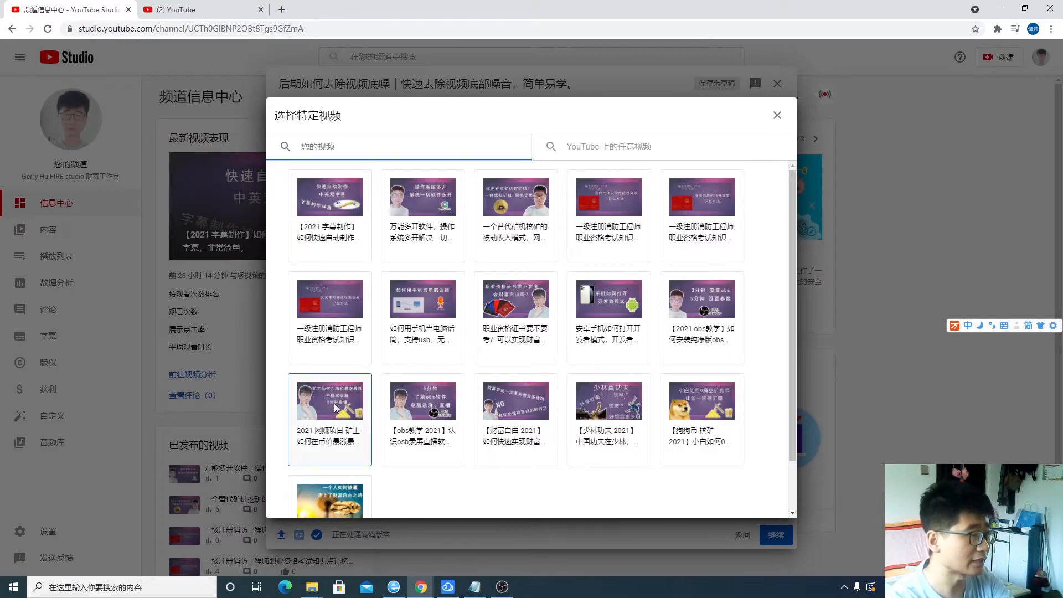
{"action": "left_click", "coordinate": [600, 146]}
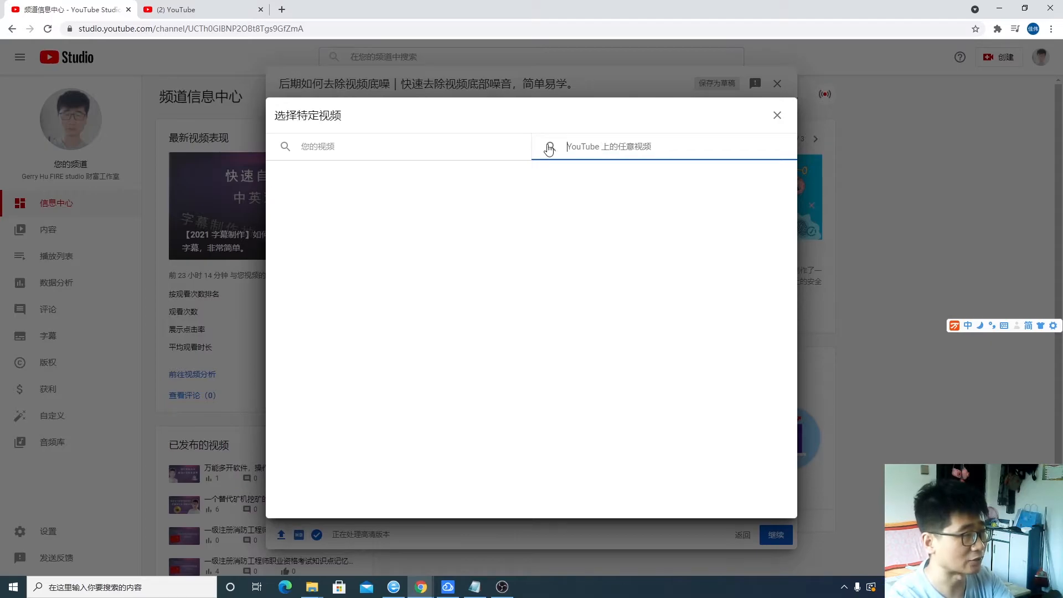
{"action": "left_click", "coordinate": [778, 117]}
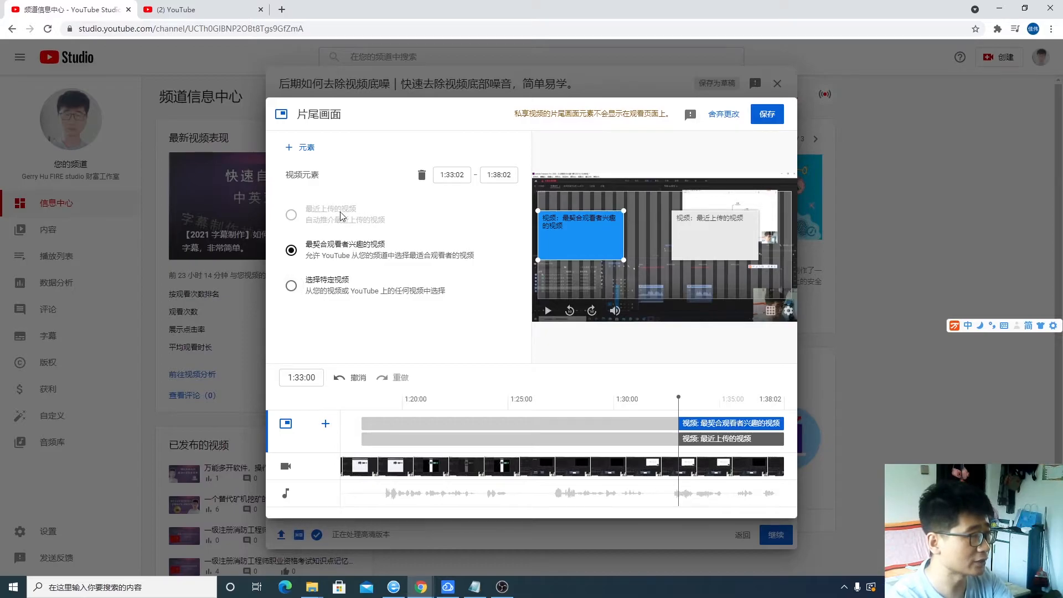
Examine the timing of both end screen video elements, and discard the end screen changes.
{"action": "left_click", "coordinate": [708, 231]}
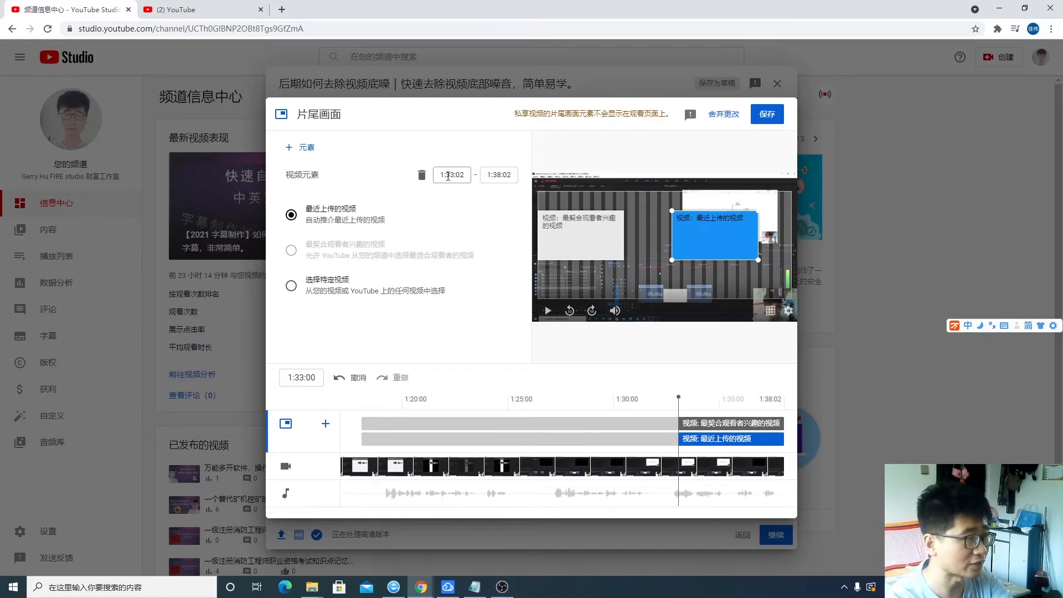
{"action": "left_click", "coordinate": [699, 423]}
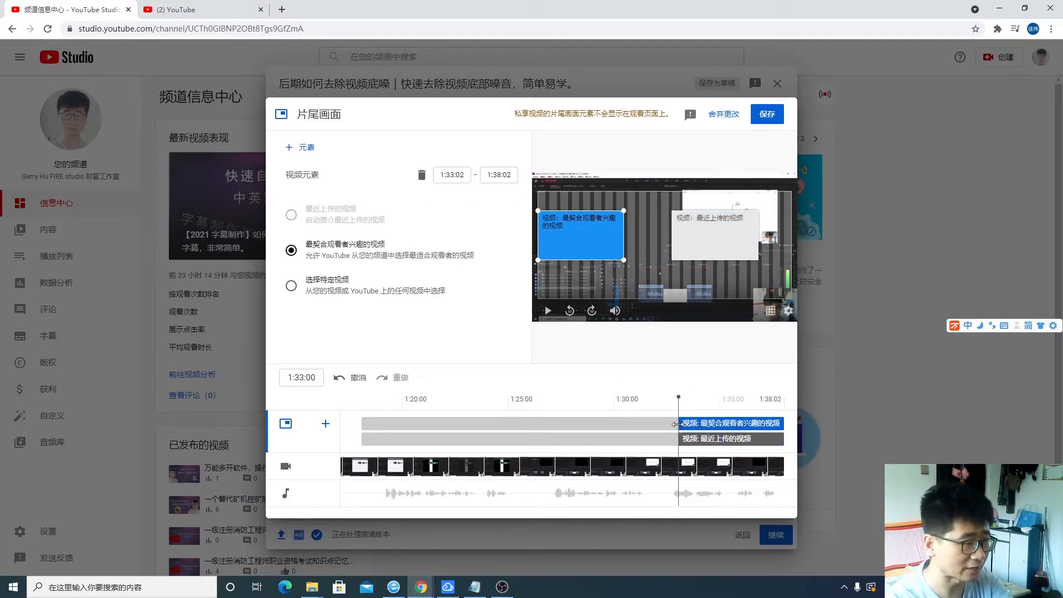
{"action": "mouse_move", "coordinate": [674, 424]}
{"action": "left_mouse_down"}
{"action": "mouse_move", "coordinate": [567, 424]}
{"action": "mouse_move", "coordinate": [680, 424]}
{"action": "left_mouse_up"}
{"action": "left_click", "coordinate": [717, 439]}
{"action": "left_click", "coordinate": [718, 424]}
{"action": "left_click", "coordinate": [712, 438]}
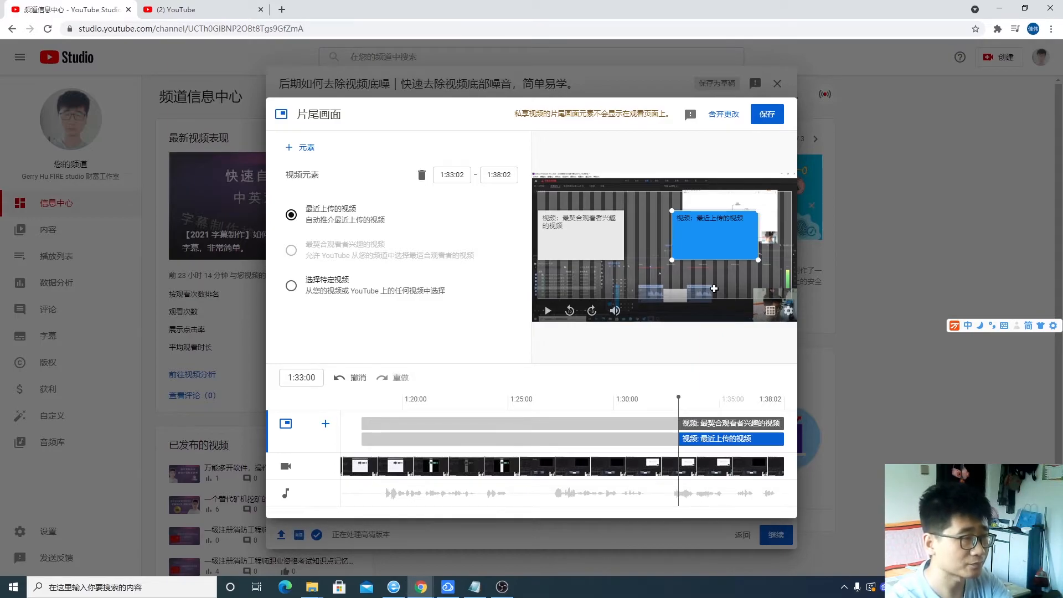
{"action": "left_click", "coordinate": [724, 116]}
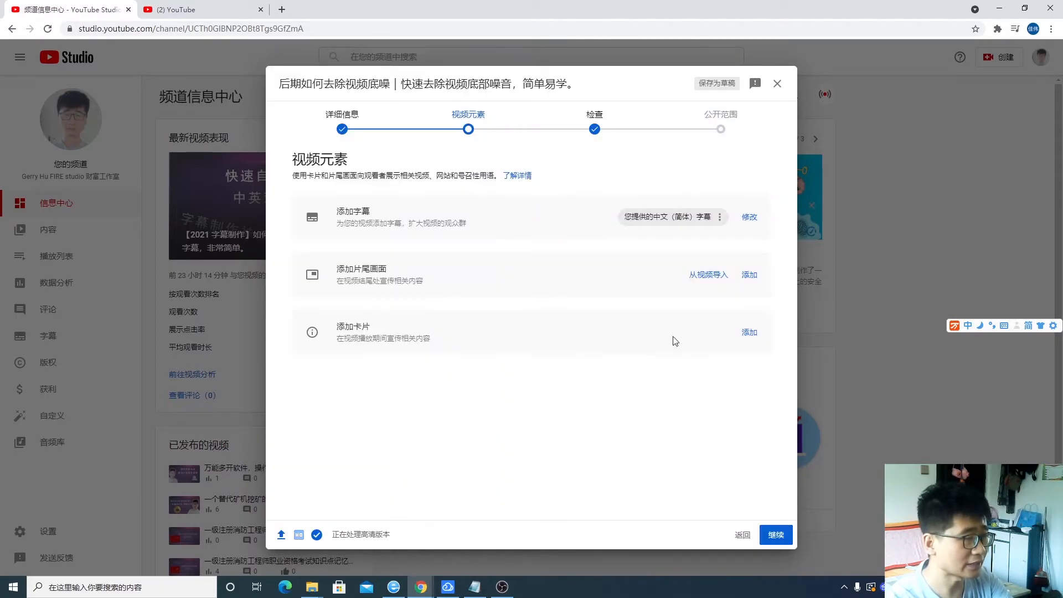
Try adding a video card at 1:02:03, look through the selectable videos, and discard the card changes.
{"action": "left_click", "coordinate": [749, 332]}
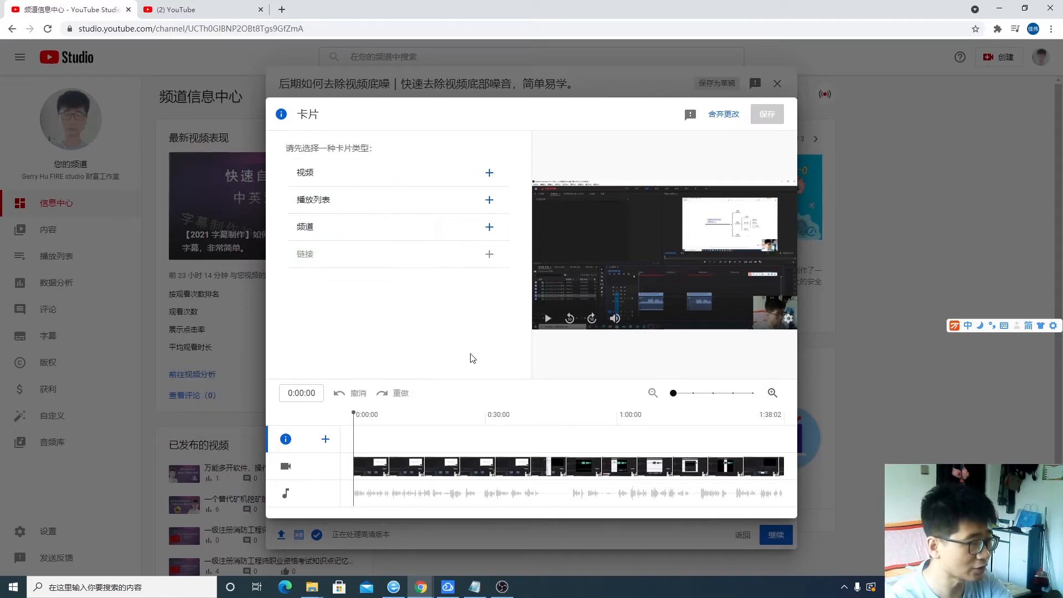
{"action": "left_click_drag", "start_coordinate": [352, 412], "coordinate": [616, 413]}
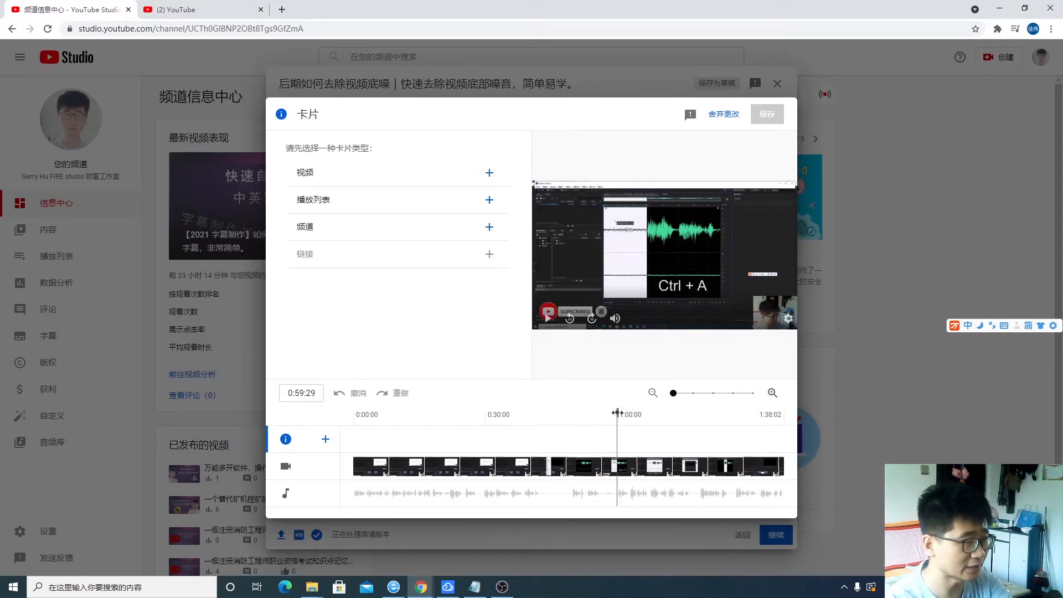
{"action": "left_click_drag", "start_coordinate": [616, 413], "coordinate": [626, 413]}
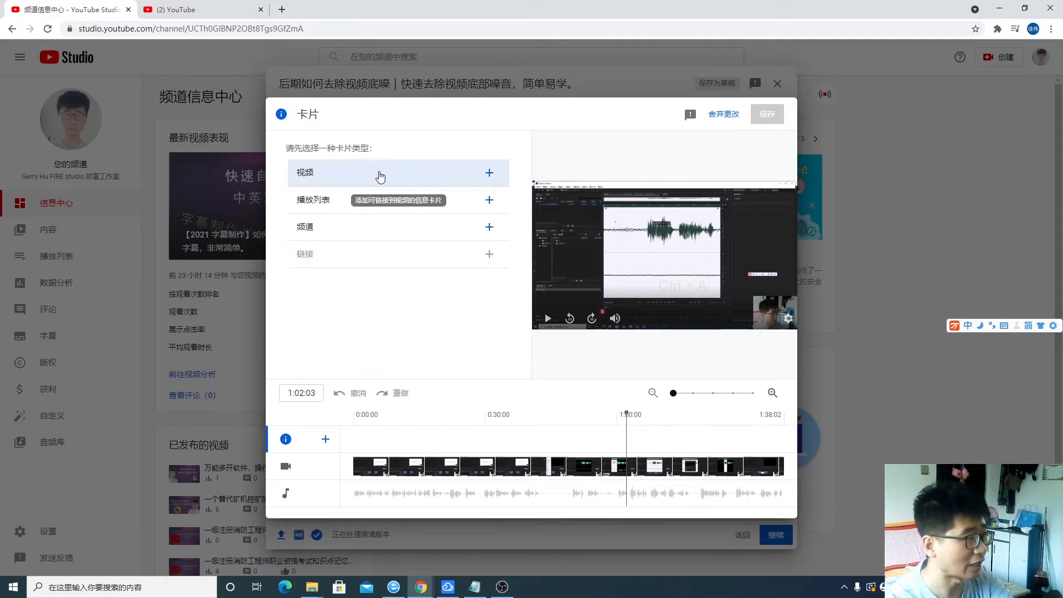
{"action": "left_click", "coordinate": [408, 175]}
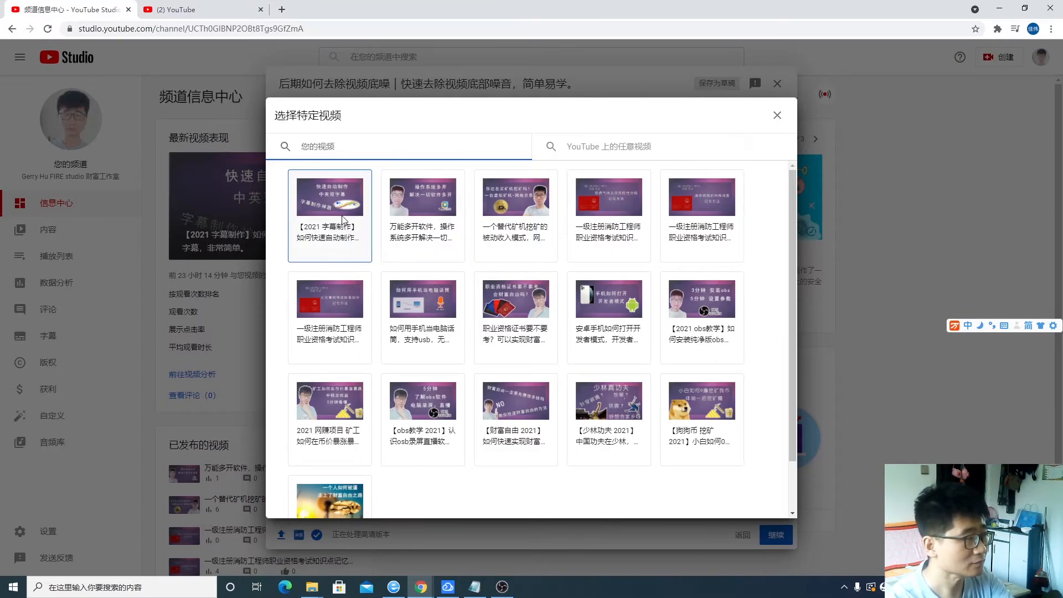
{"action": "left_click", "coordinate": [777, 115]}
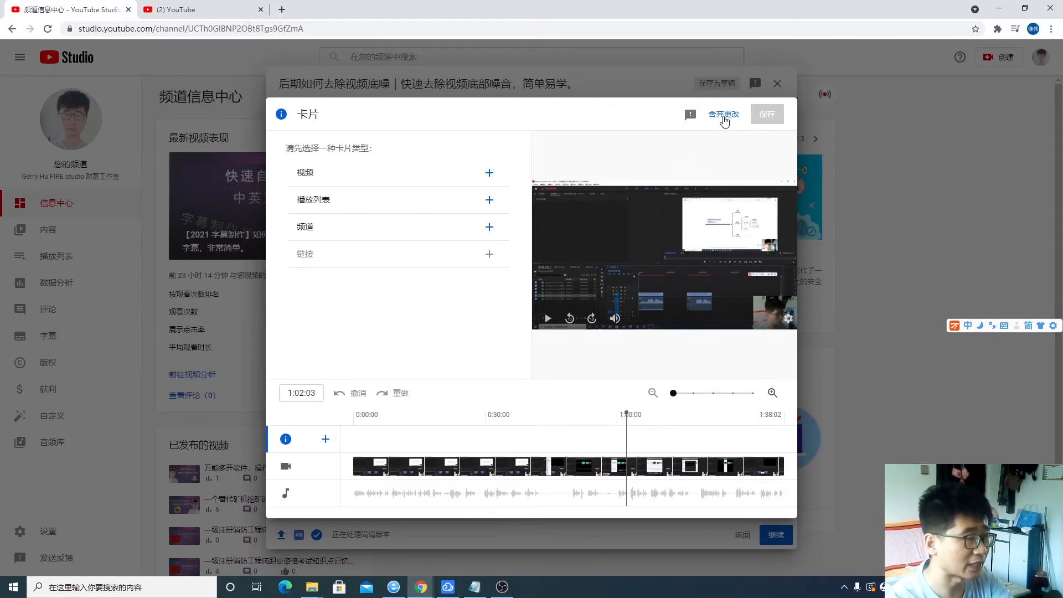
{"action": "left_click", "coordinate": [724, 117]}
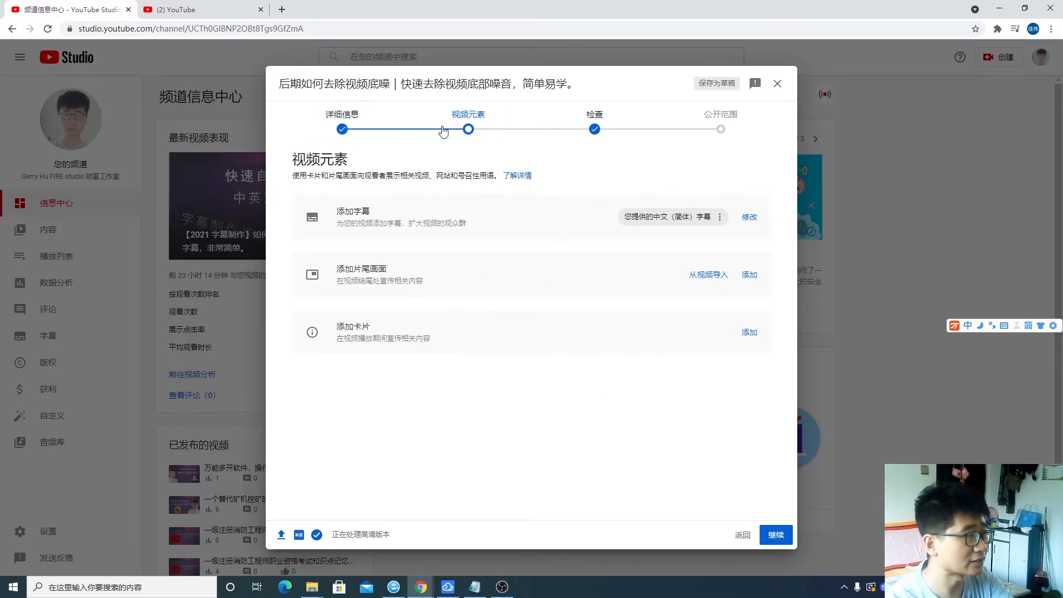
Continue to the 检查 stage and review the video's copyright check.
{"action": "left_click", "coordinate": [776, 542]}
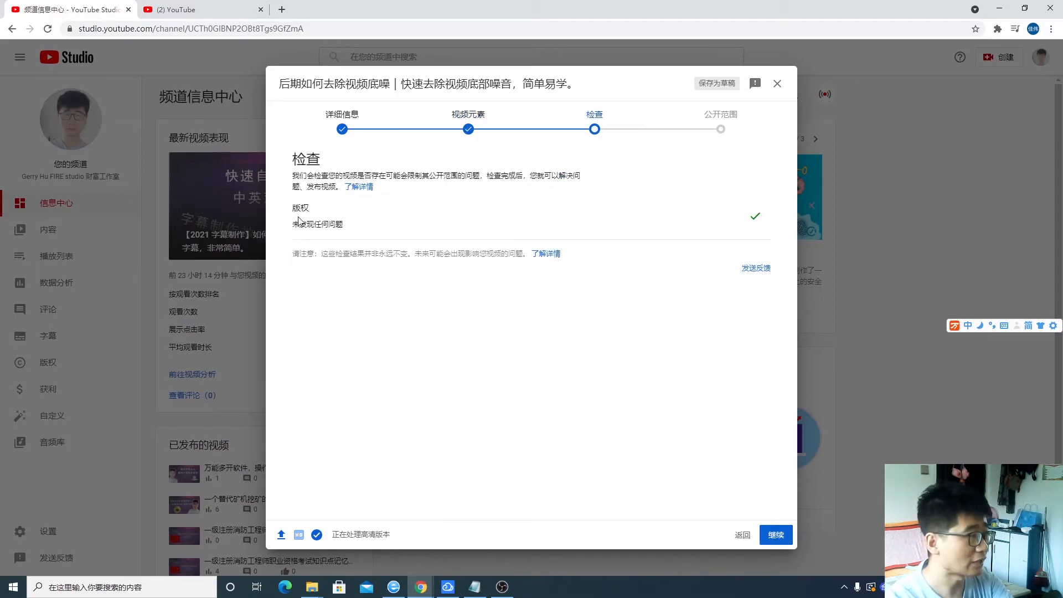
{"action": "left_click_drag", "start_coordinate": [297, 206], "coordinate": [308, 207]}
{"action": "left_click", "coordinate": [366, 213]}
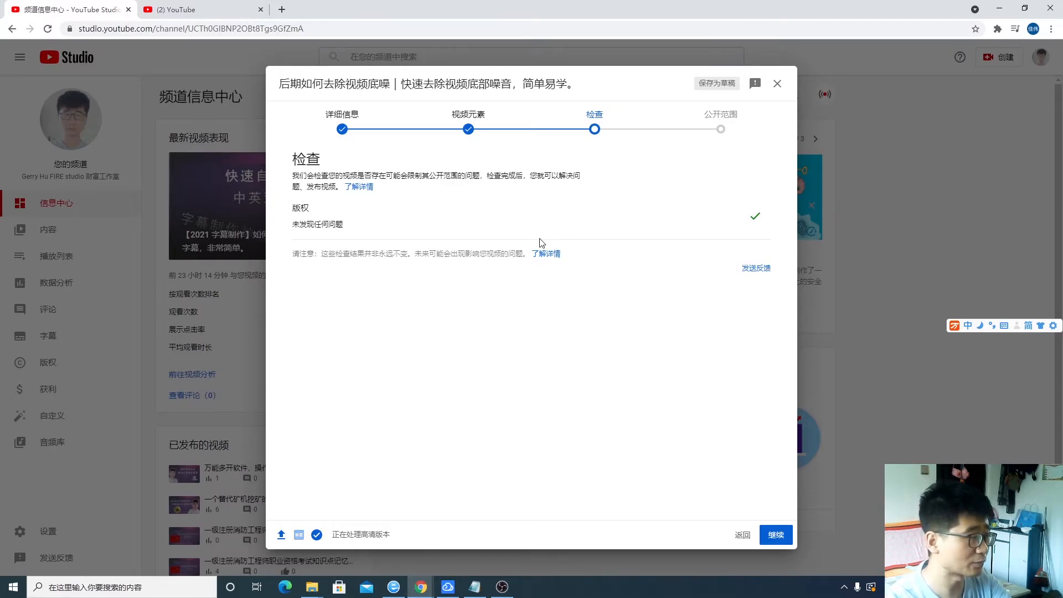
{"action": "left_click_drag", "start_coordinate": [343, 222], "coordinate": [294, 224]}
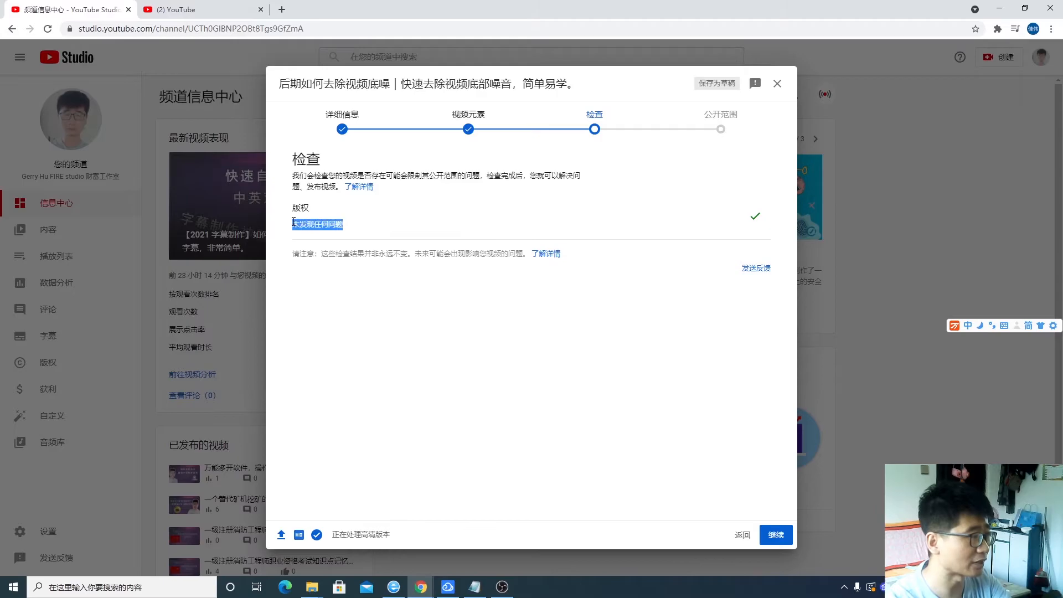
{"action": "left_click", "coordinate": [408, 227]}
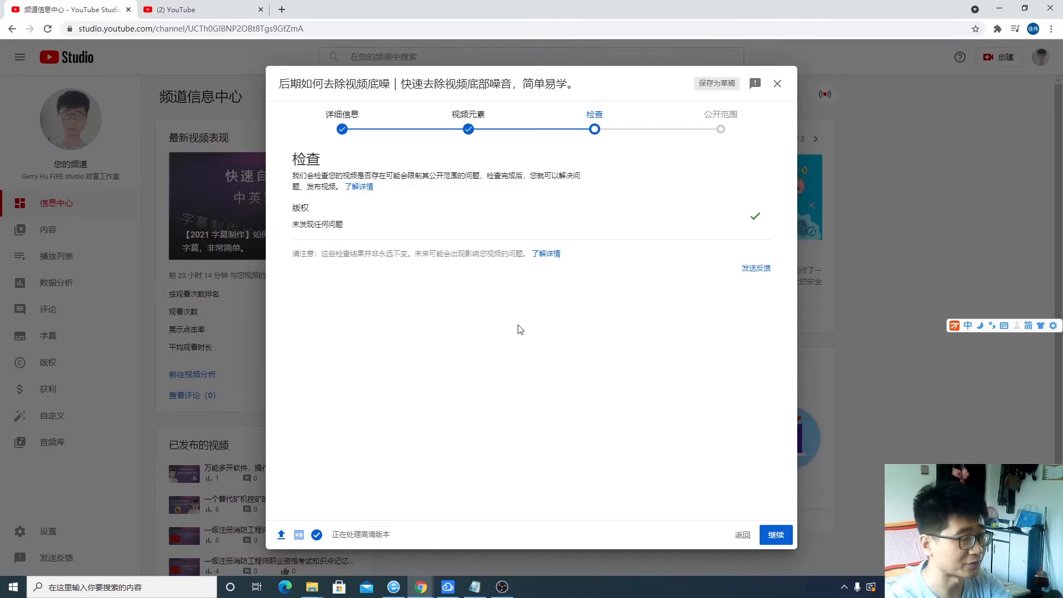
Set the video's visibility to 公开, publish it, and close the sharing dialog.
{"action": "left_click", "coordinate": [775, 534]}
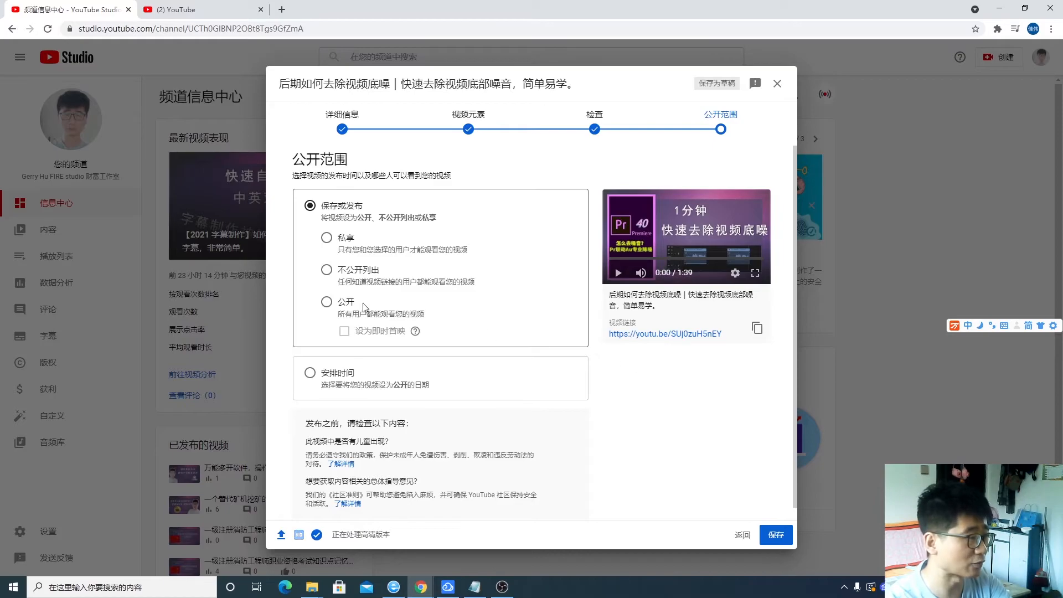
{"action": "left_click", "coordinate": [326, 303]}
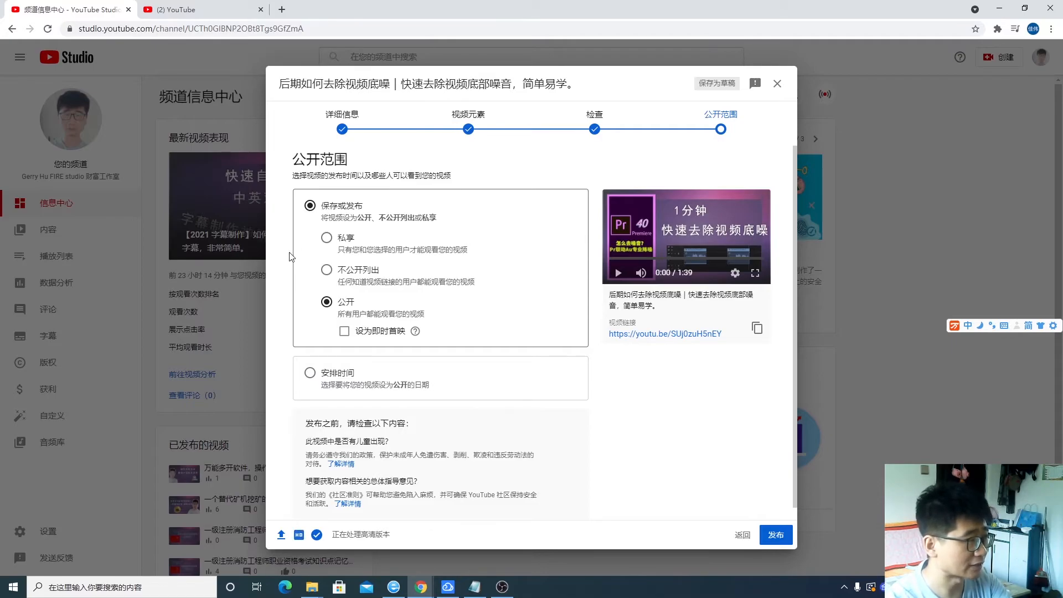
{"action": "left_click", "coordinate": [775, 534]}
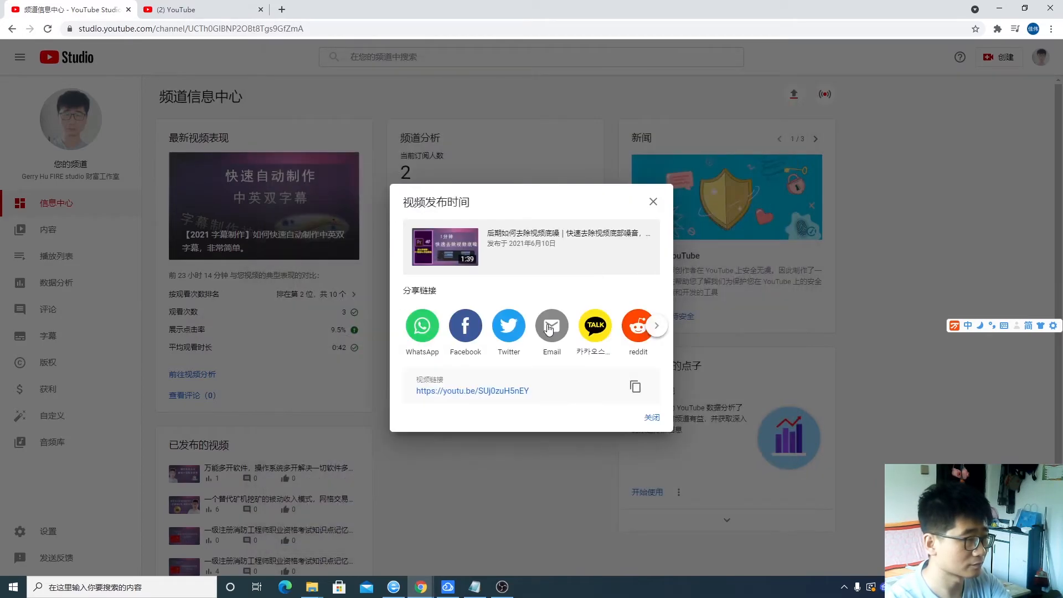
{"action": "left_click", "coordinate": [653, 202]}
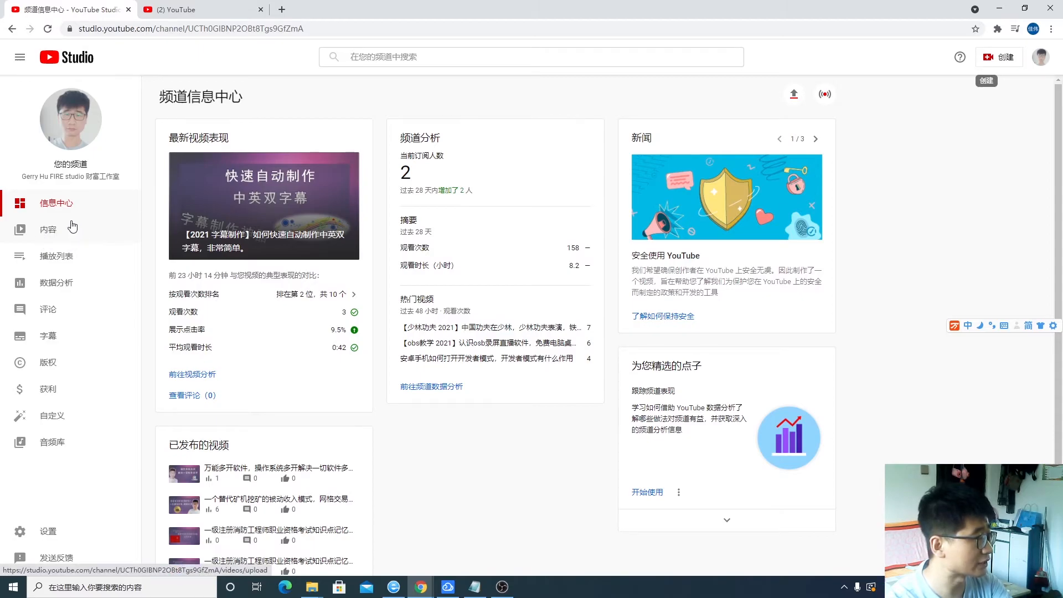
Open the newly published video from the channel content list and go to its subtitle management page.
{"action": "left_click", "coordinate": [53, 237]}
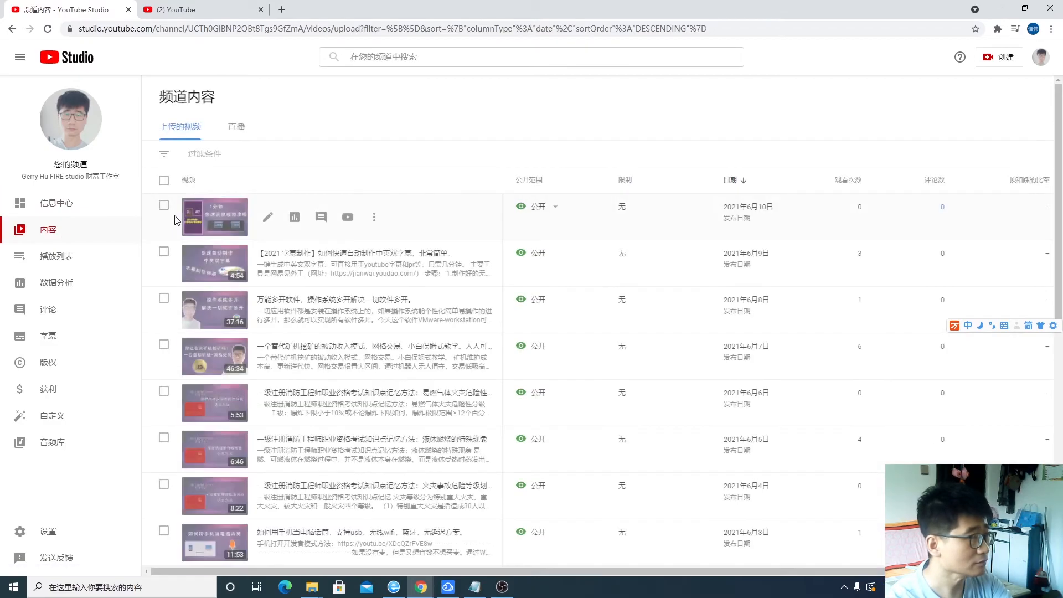
{"action": "mouse_move", "coordinate": [282, 221]}
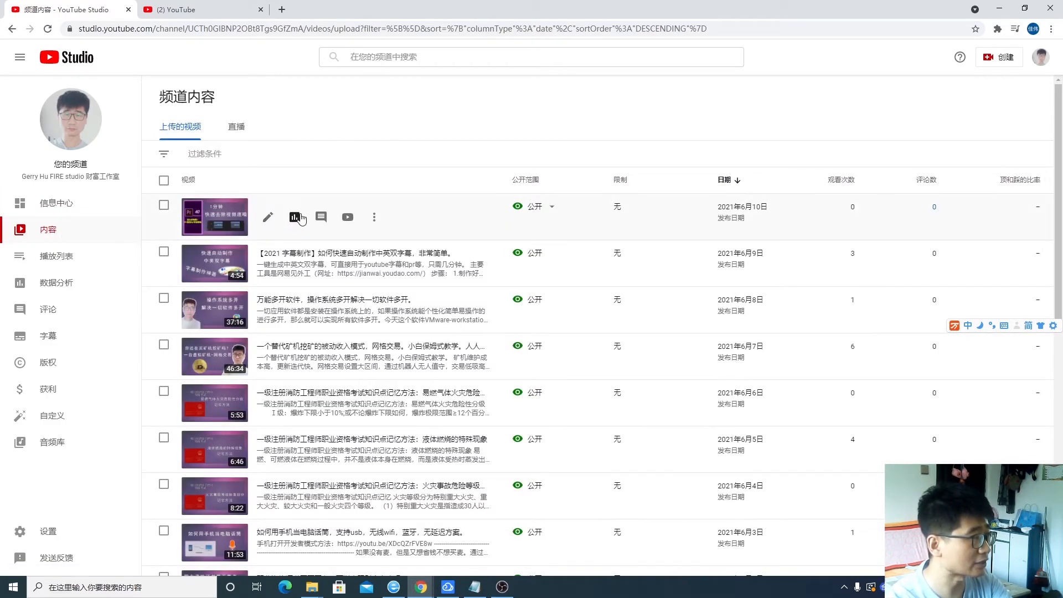
{"action": "left_click", "coordinate": [269, 221]}
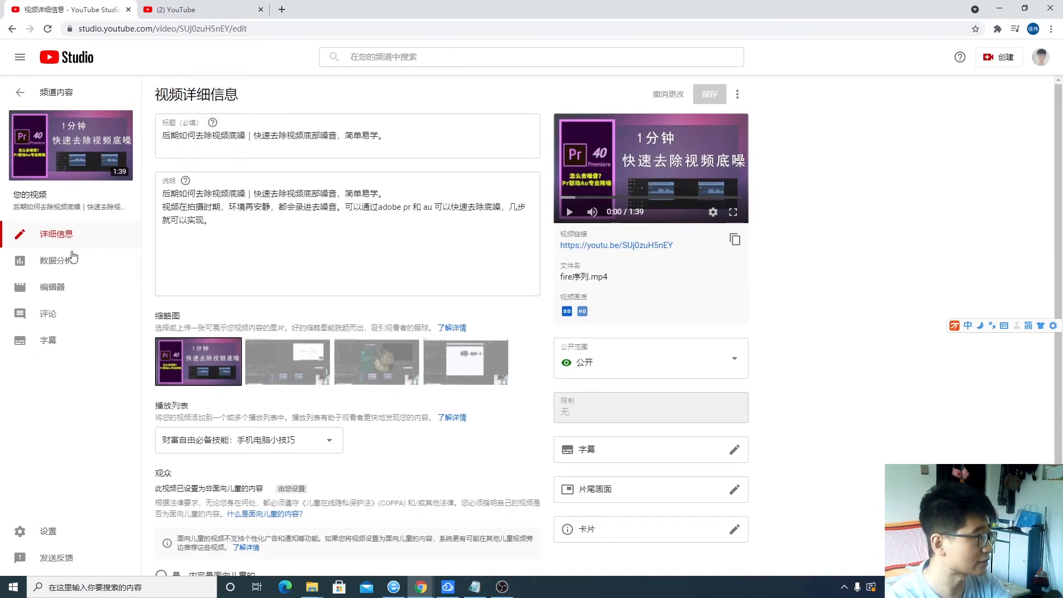
{"action": "left_click", "coordinate": [53, 341]}
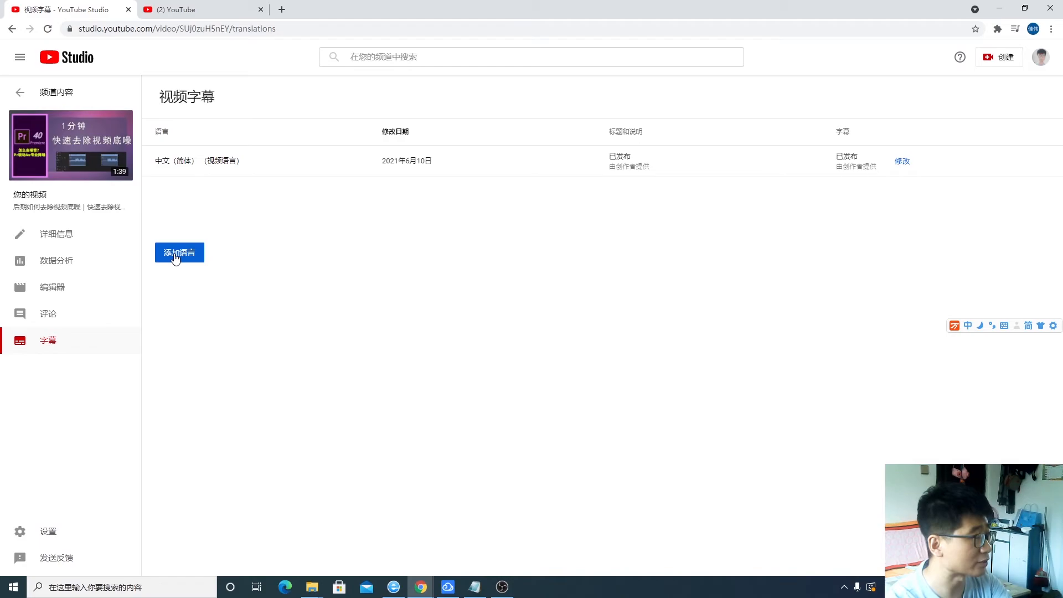
Add 英语（美国） as a subtitle language and open the subtitle editor for it.
{"action": "left_click", "coordinate": [175, 258]}
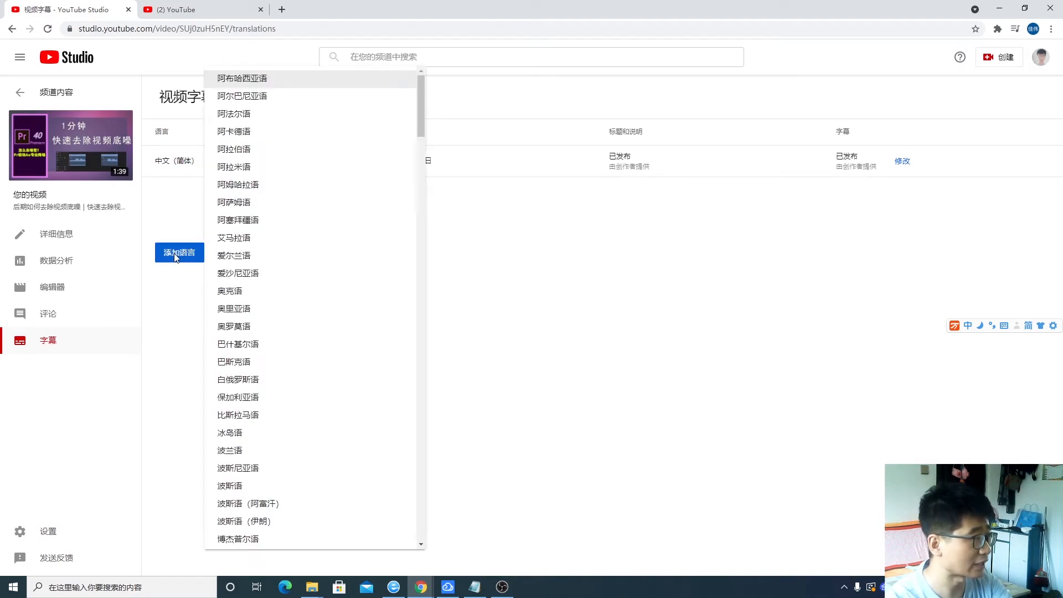
{"action": "scroll", "coordinate": [315, 277], "scroll_direction": "down", "scroll_amount": 7}
{"action": "left_click_drag", "start_coordinate": [417, 148], "coordinate": [406, 544]}
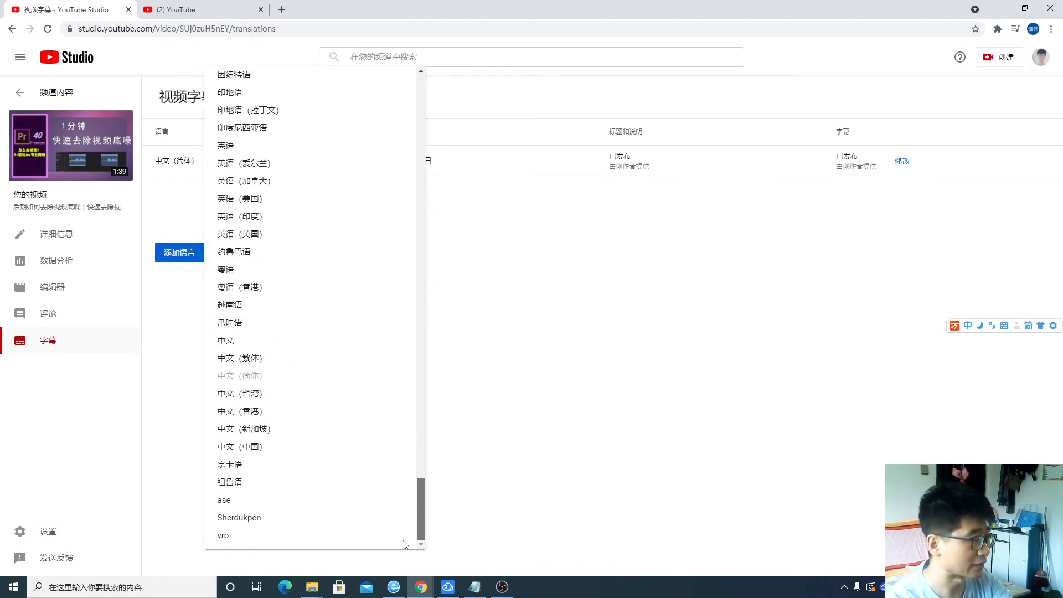
{"action": "left_click", "coordinate": [266, 200]}
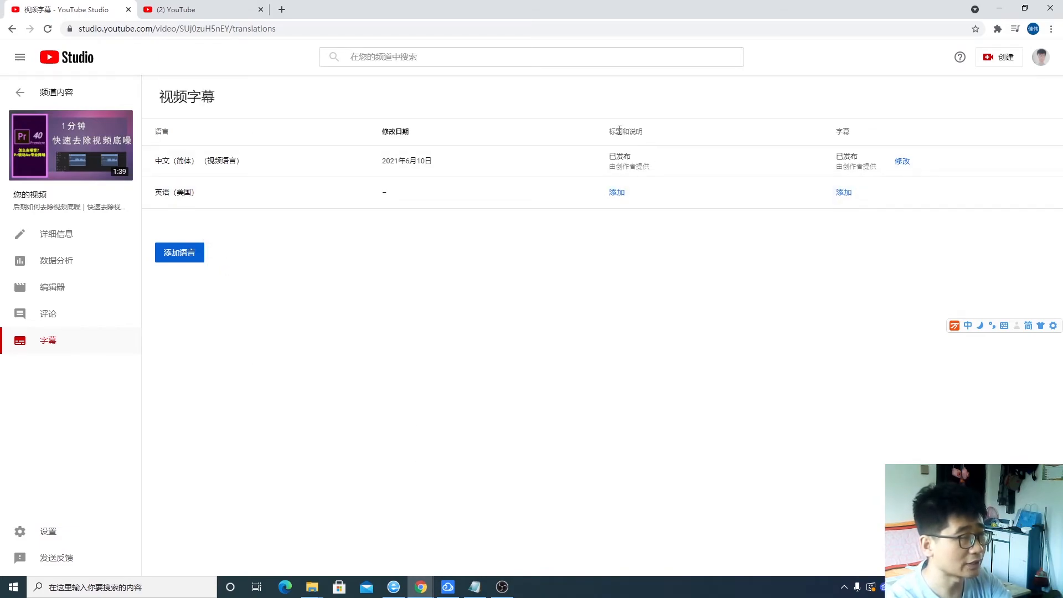
{"action": "left_click", "coordinate": [843, 194]}
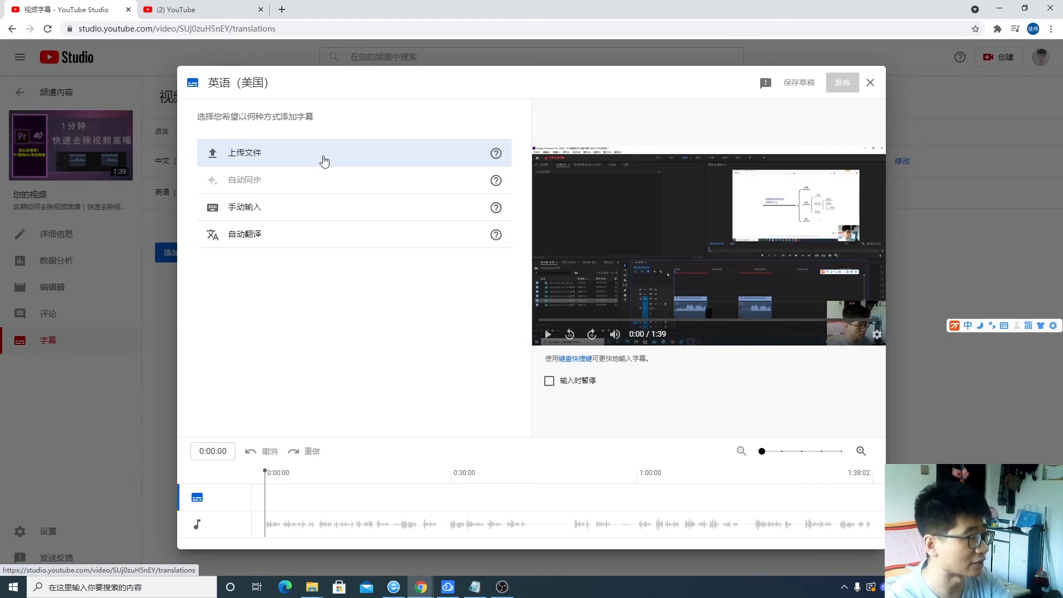
Upload EN_第19期.srt as the 英语（美国） subtitle file with timing (包含时间), check the imported captions, and publish them.
{"action": "left_click", "coordinate": [350, 160]}
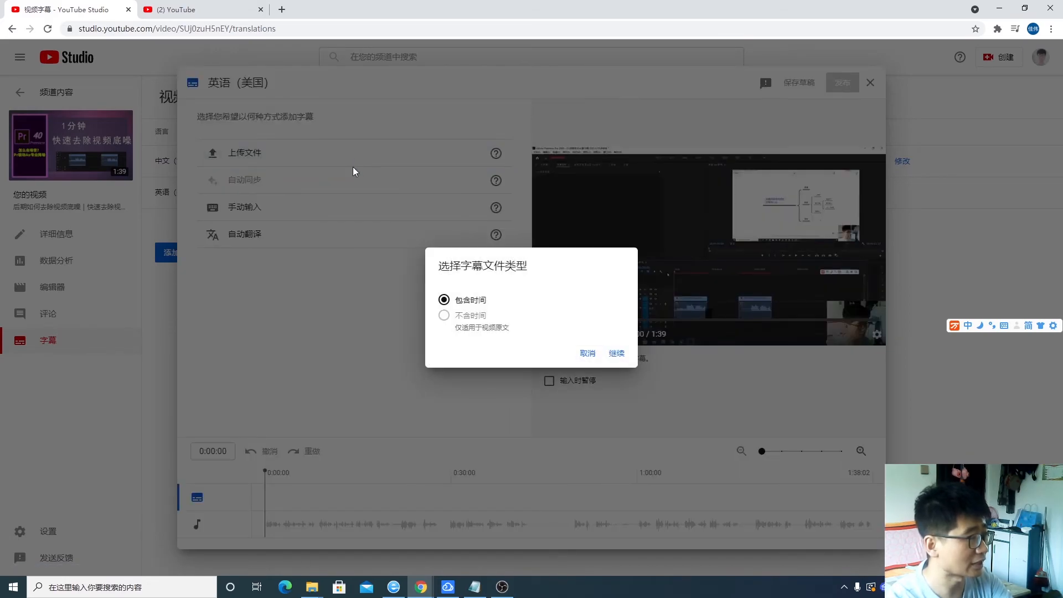
{"action": "left_click", "coordinate": [616, 353]}
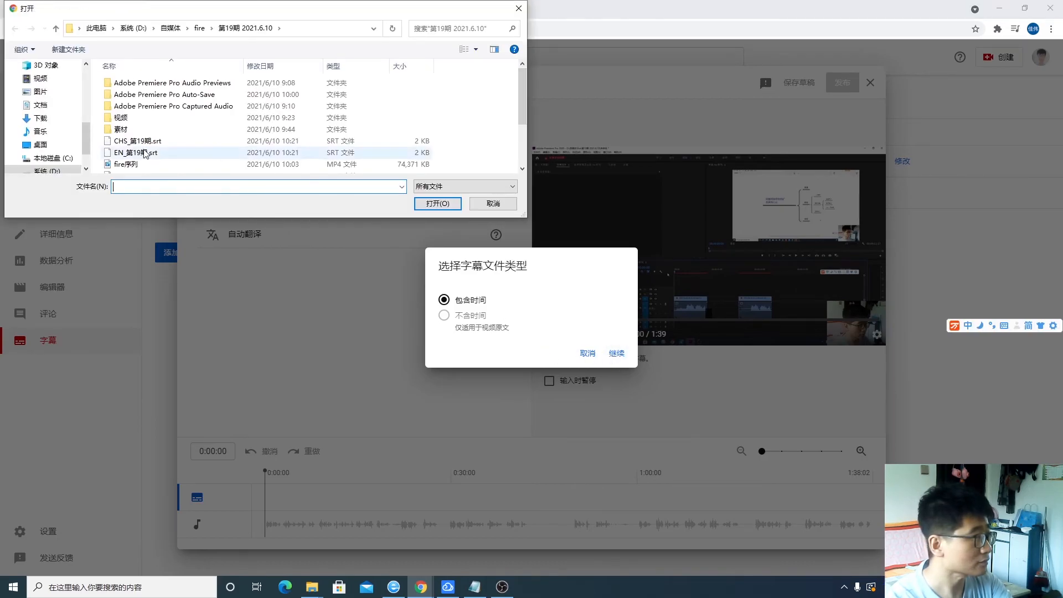
{"action": "double_click", "coordinate": [114, 153]}
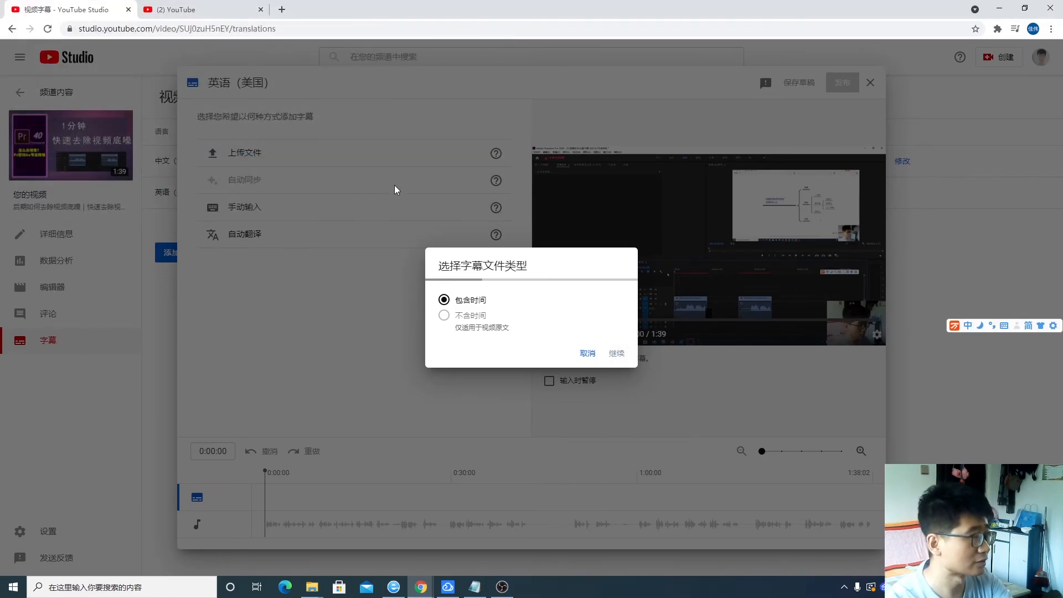
{"action": "scroll", "coordinate": [345, 255], "scroll_direction": "down", "scroll_amount": 4}
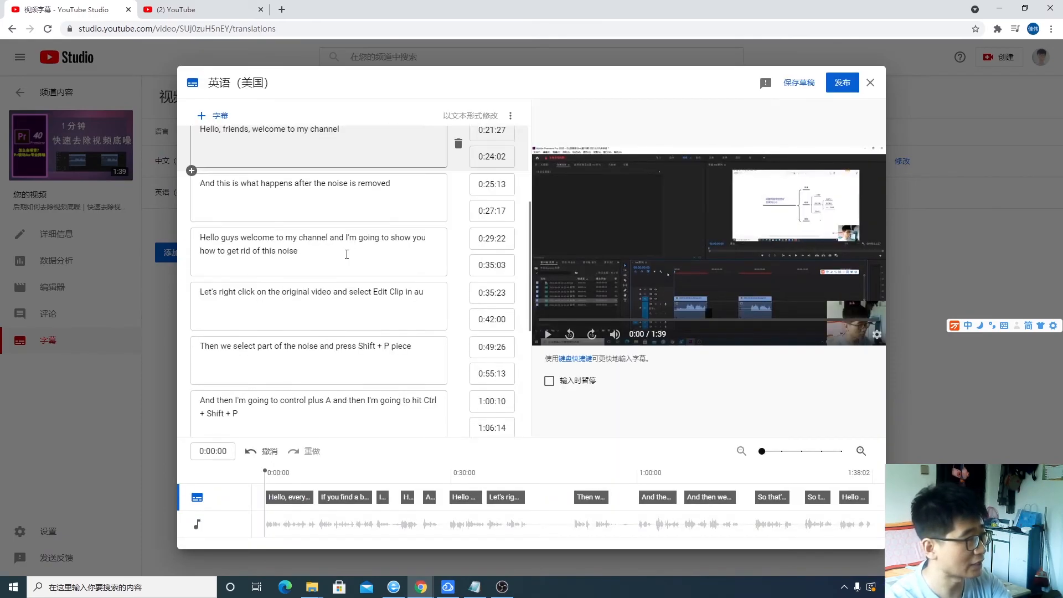
{"action": "scroll", "coordinate": [345, 255], "scroll_direction": "up", "scroll_amount": 4}
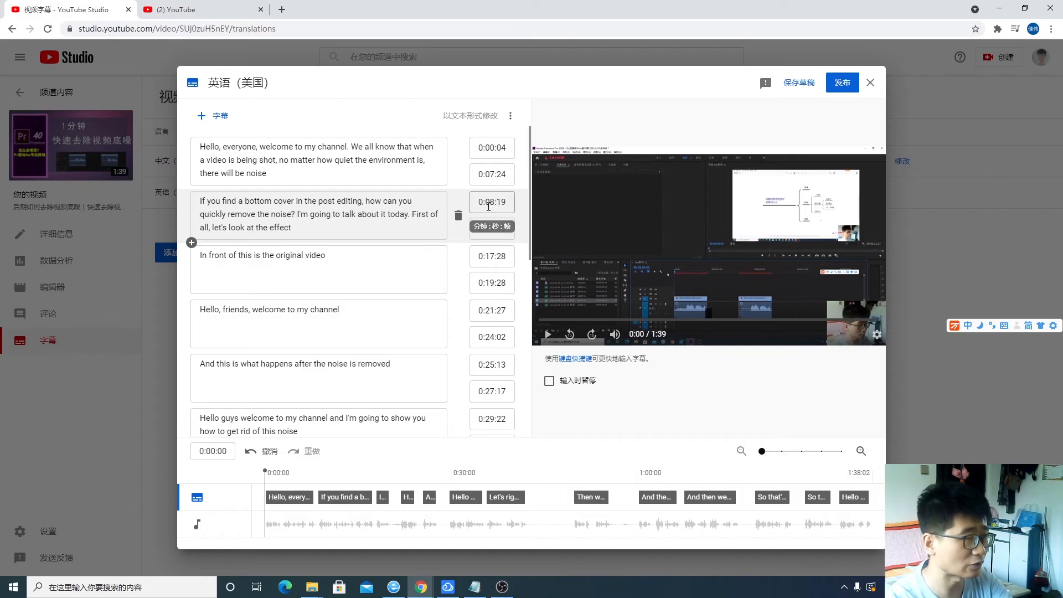
{"action": "left_click", "coordinate": [841, 83]}
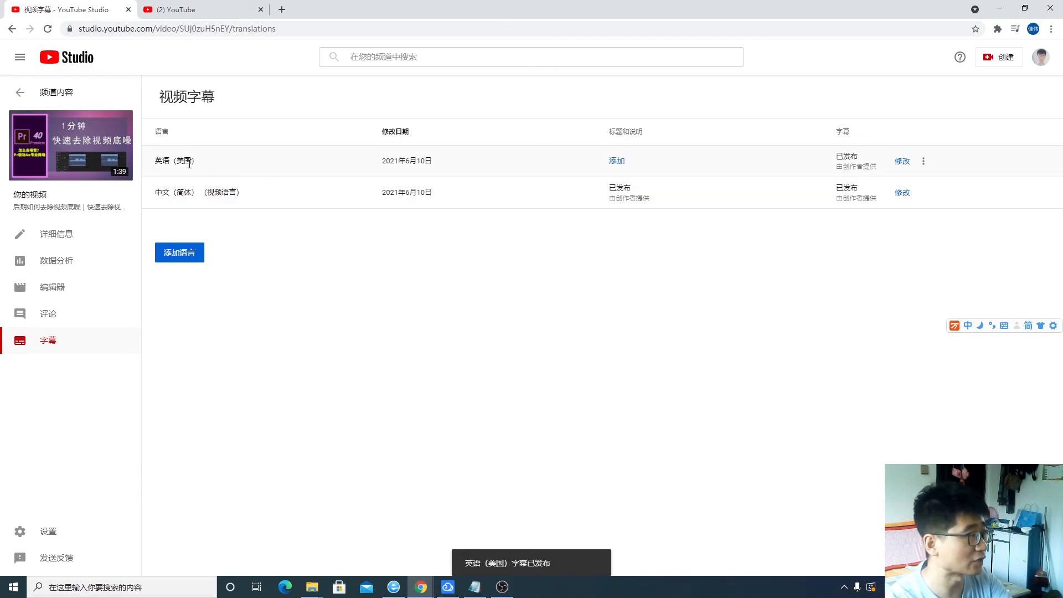
Open the 英语（美国） title and description translation form, copy the original Chinese title, and switch to the 2345 browser.
{"action": "left_click", "coordinate": [616, 161]}
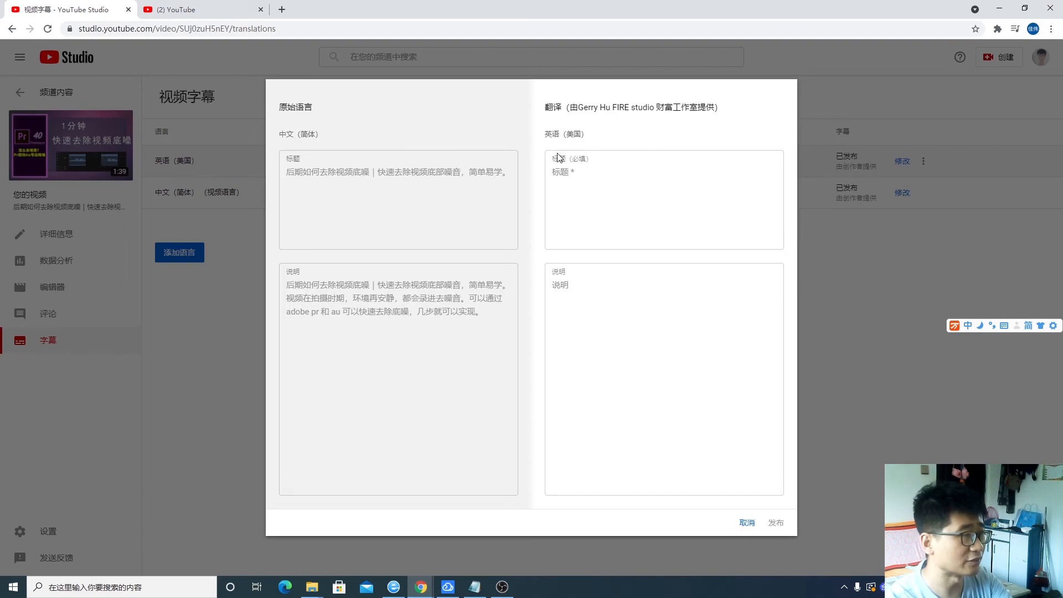
{"action": "left_click_drag", "start_coordinate": [507, 173], "coordinate": [306, 175]}
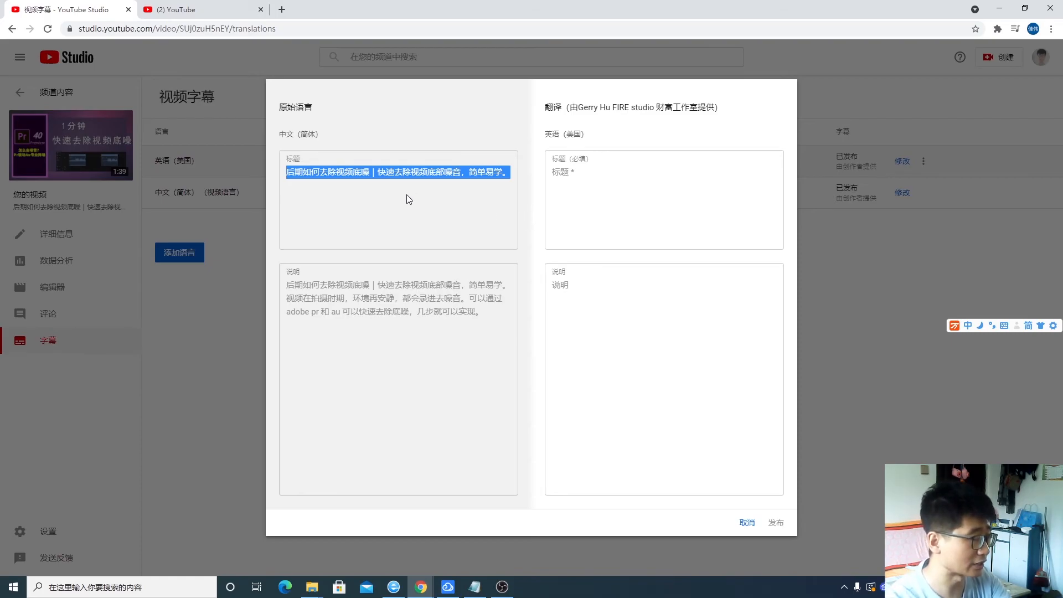
{"action": "left_click", "coordinate": [393, 586]}
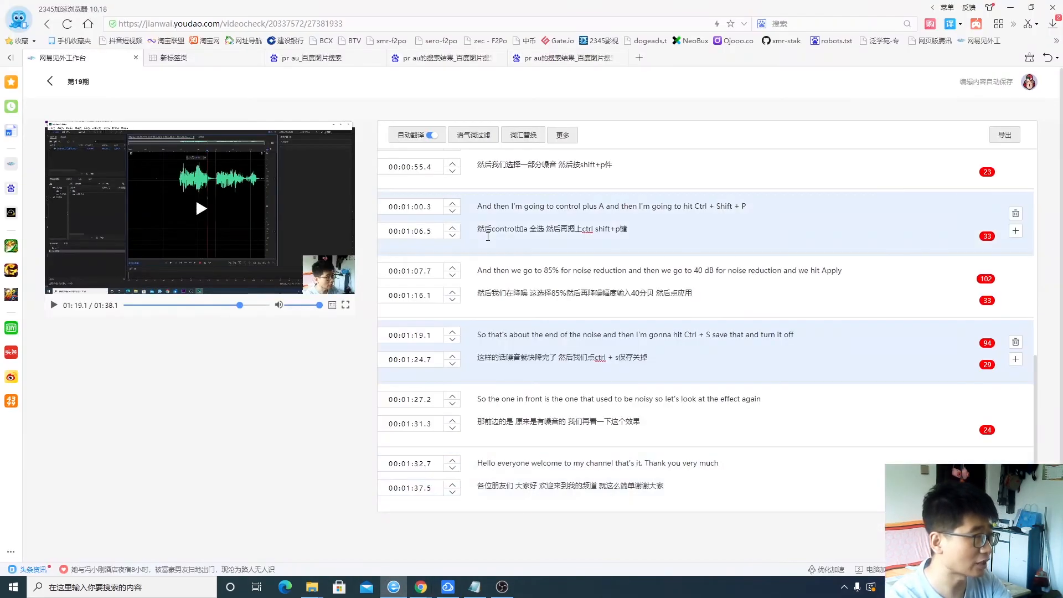
Search the web for 翻译 in a new tab and open the 百度翻译 site.
{"action": "left_click", "coordinate": [581, 57]}
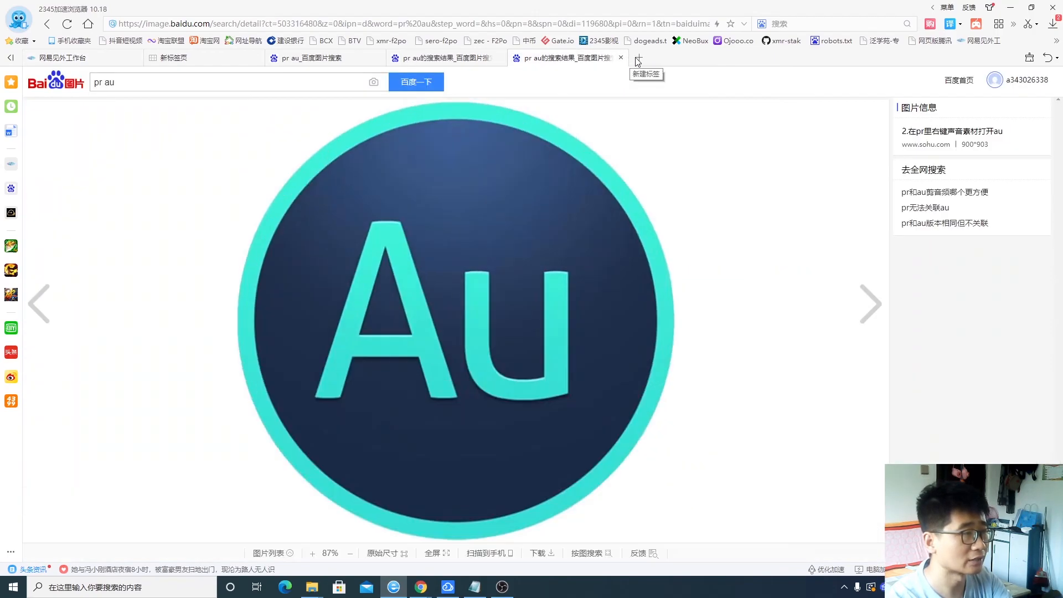
{"action": "left_click", "coordinate": [639, 57]}
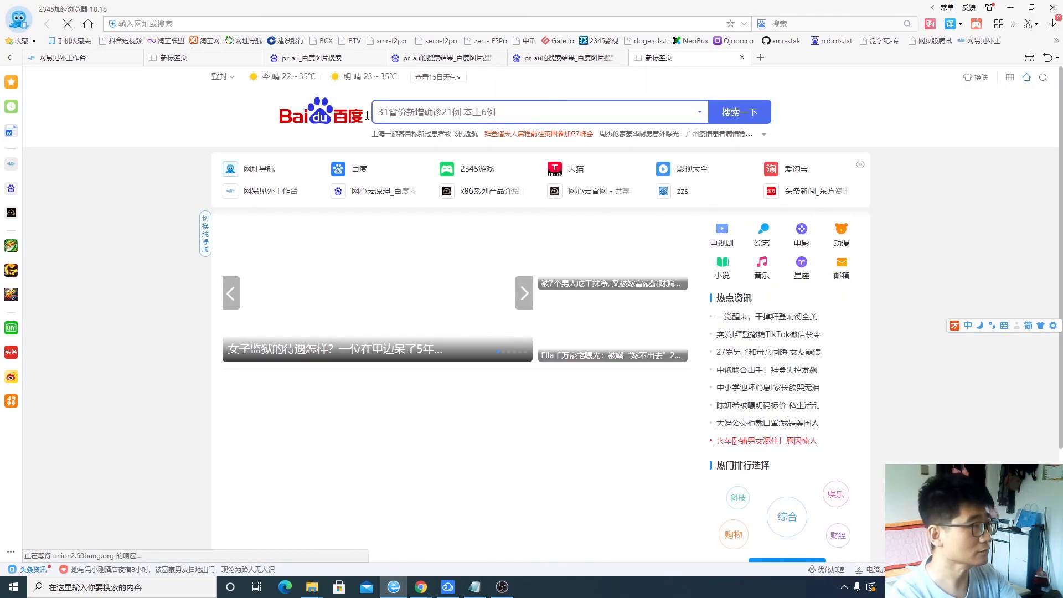
{"action": "left_click", "coordinate": [428, 113]}
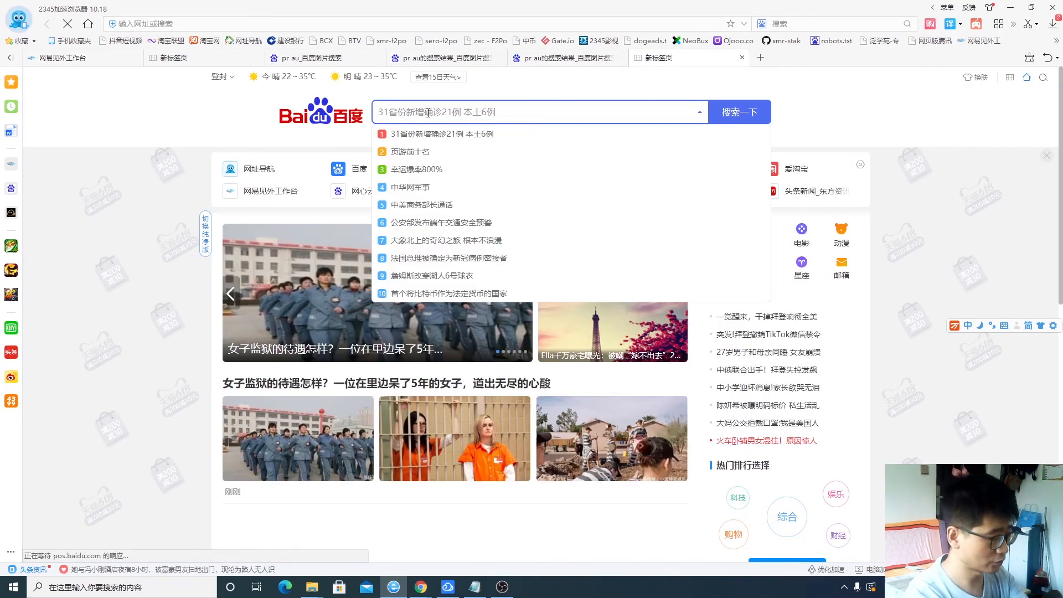
{"action": "type", "text": "to2"}
{"action": "key", "text": "Return"}
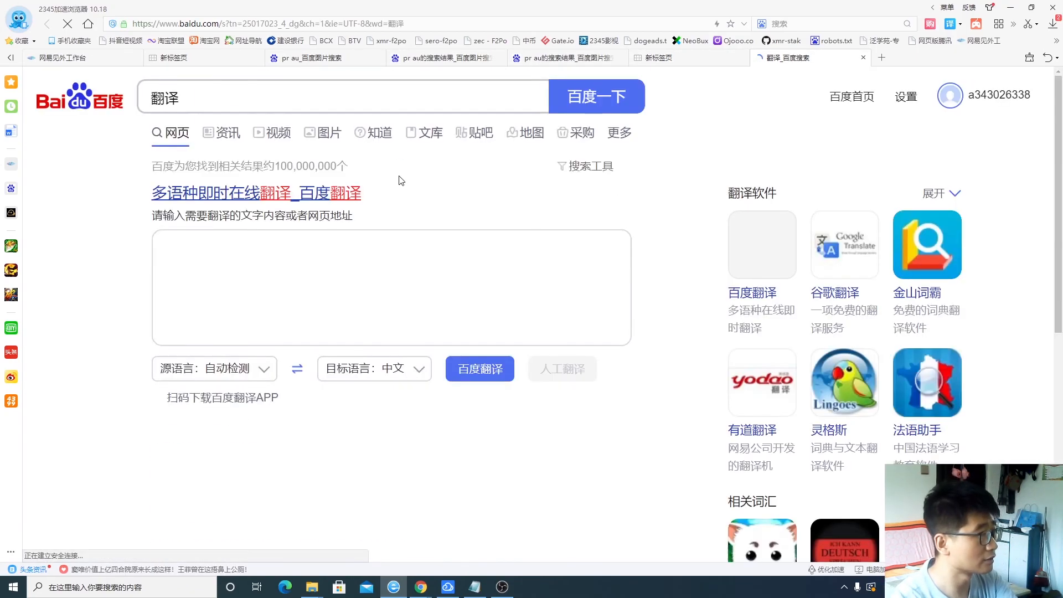
{"action": "left_click", "coordinate": [293, 262]}
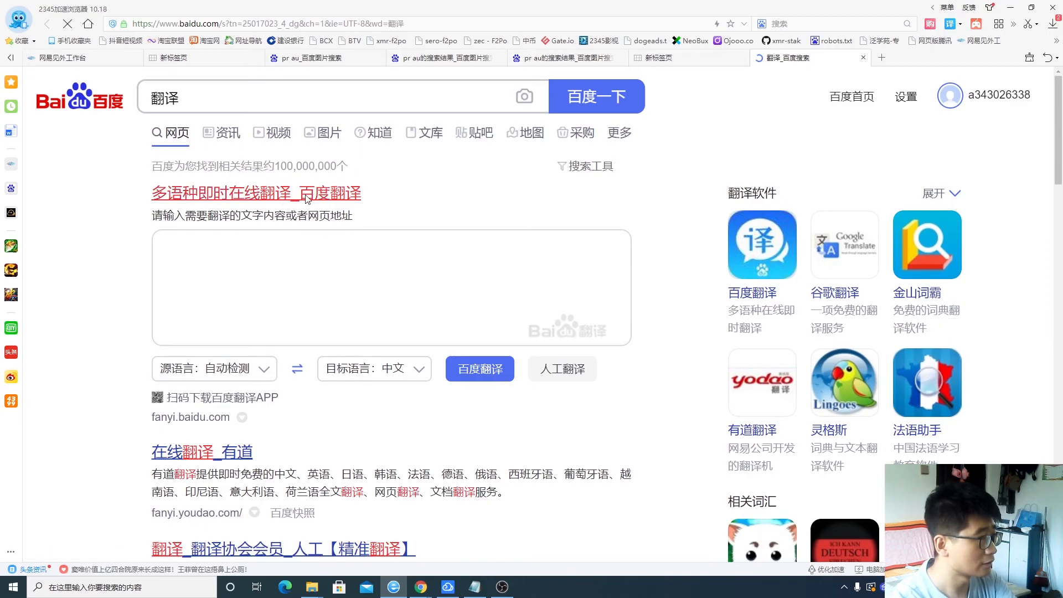
{"action": "left_click", "coordinate": [414, 246]}
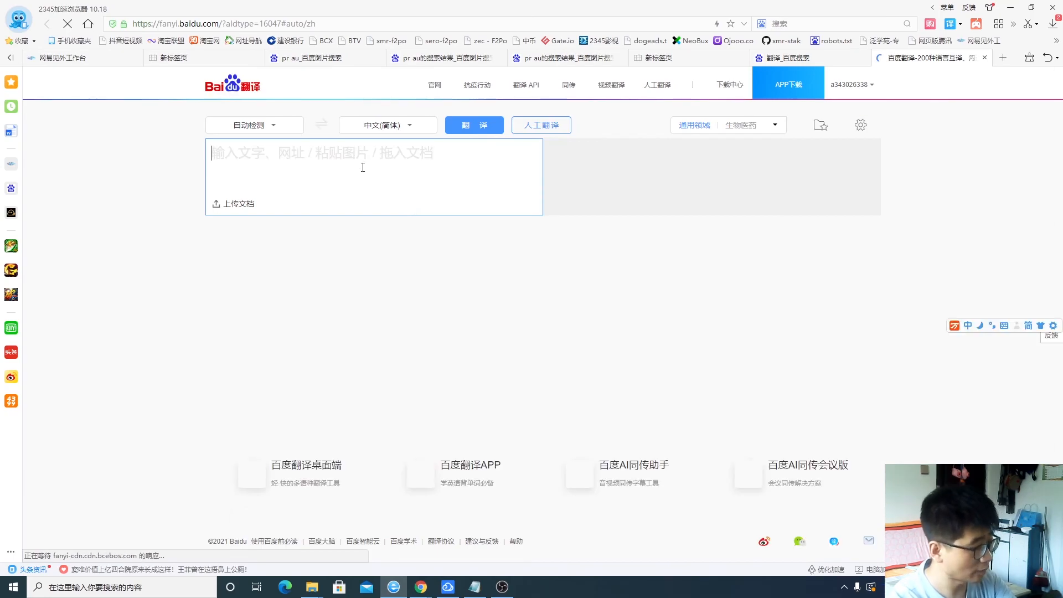
Translate the title "后期如何去除视频底噪｜快速去除视频底部噪音，简单易学。" into English and copy the translation.
{"action": "type", "text": "后期如何去除视频底噪｜快速去除视频底部噪音，简单易学。"}
{"action": "left_click", "coordinate": [475, 127]}
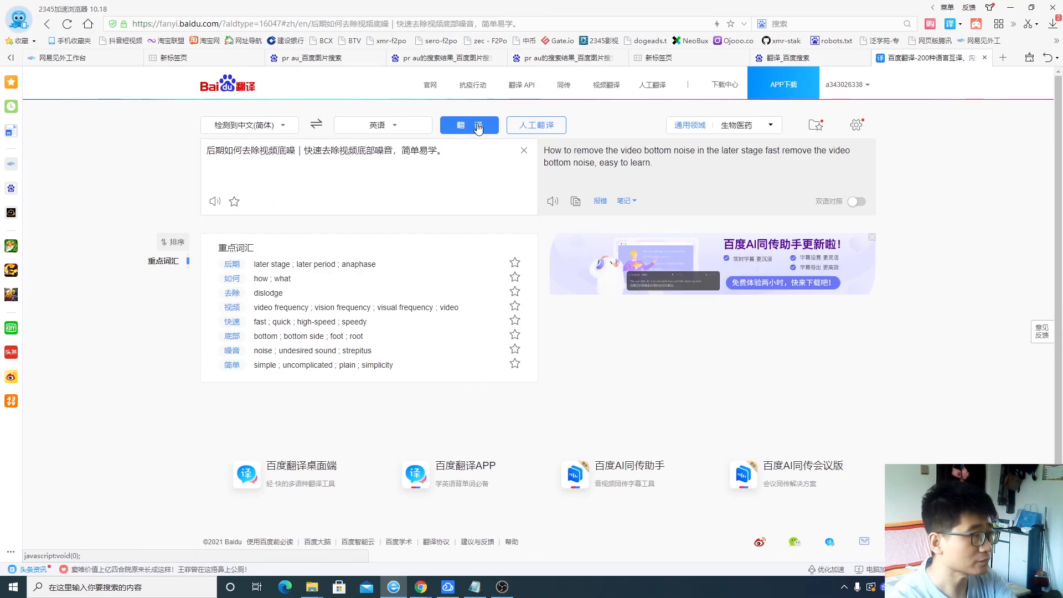
{"action": "left_click", "coordinate": [575, 201]}
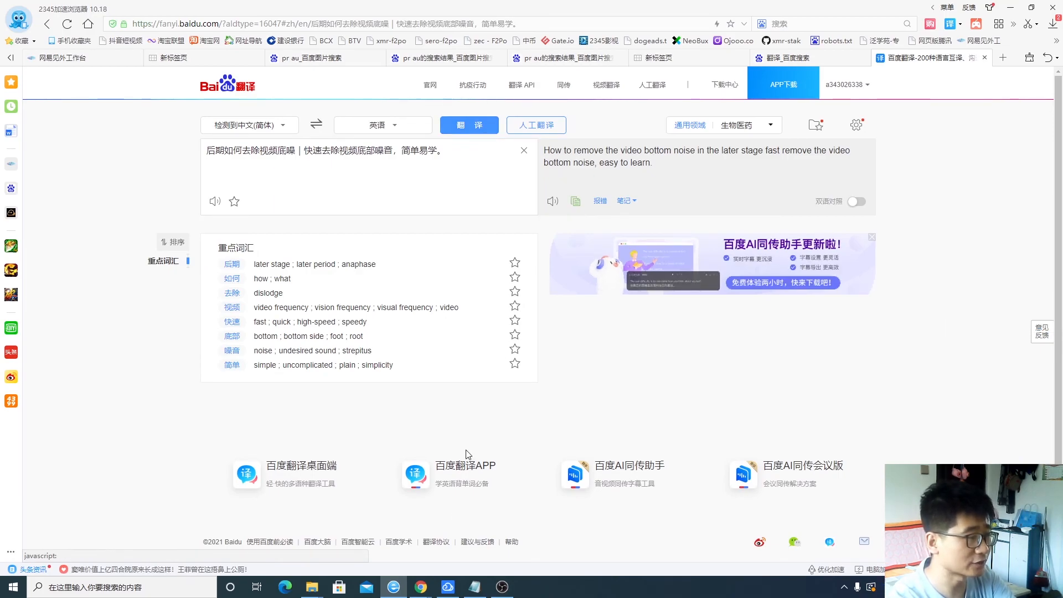
Switch back to YouTube Studio, paste the translation as the 英语（美国） title, and remove ", easy to learn" from it.
{"action": "left_click", "coordinate": [420, 587]}
{"action": "left_click", "coordinate": [454, 541]}
{"action": "left_click", "coordinate": [626, 186]}
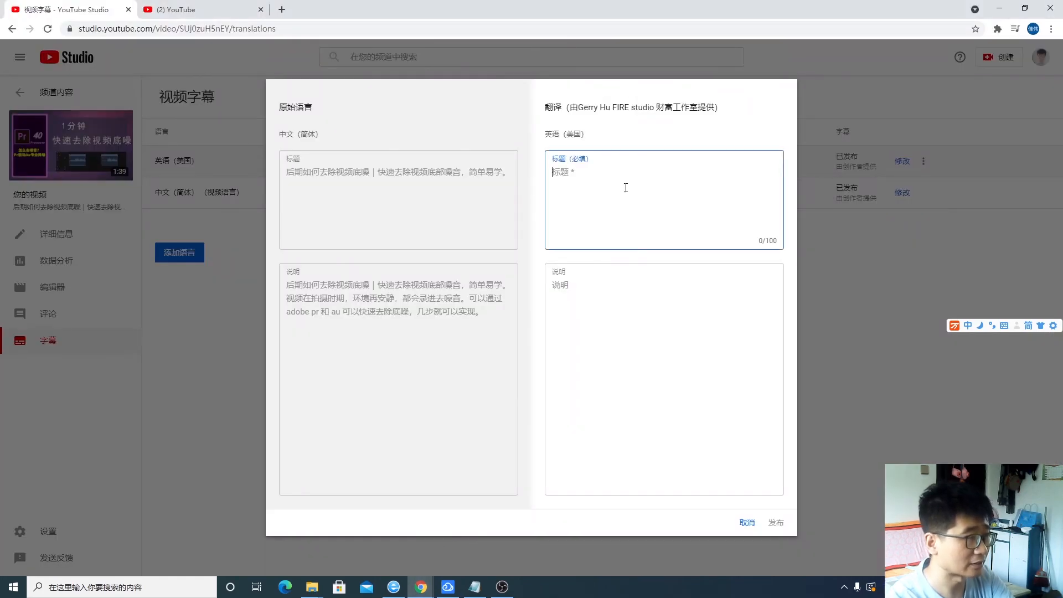
{"action": "key", "text": "ctrl+v"}
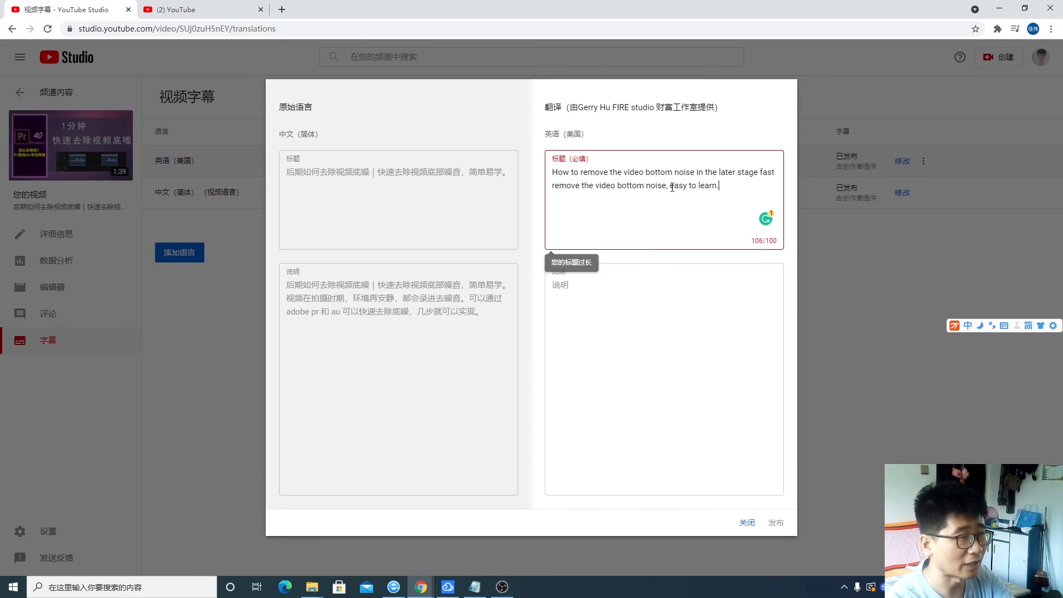
{"action": "left_click_drag", "start_coordinate": [665, 187], "coordinate": [708, 191]}
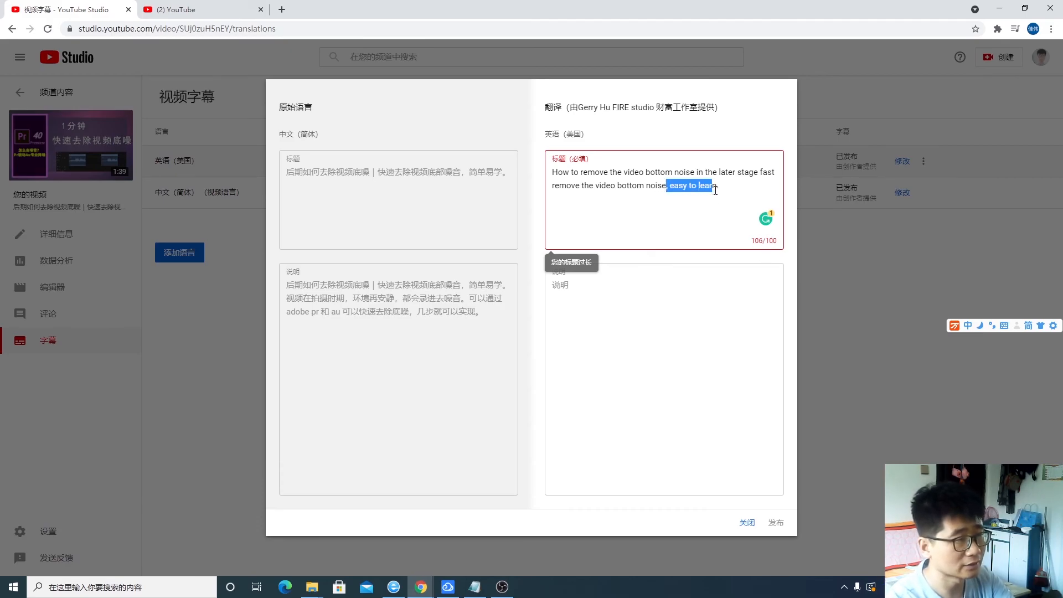
{"action": "key", "text": "BackSpace"}
Copy the full original Chinese description and switch to 百度翻译 in the 2345 browser.
{"action": "left_click", "coordinate": [683, 320]}
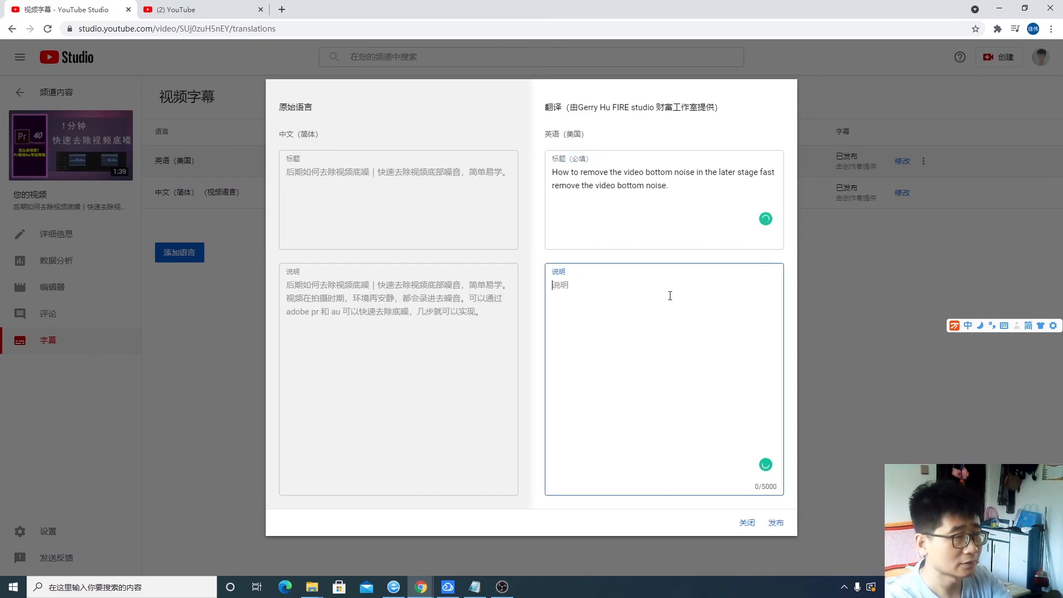
{"action": "left_click", "coordinate": [431, 312]}
{"action": "left_click_drag", "start_coordinate": [482, 320], "coordinate": [284, 288]}
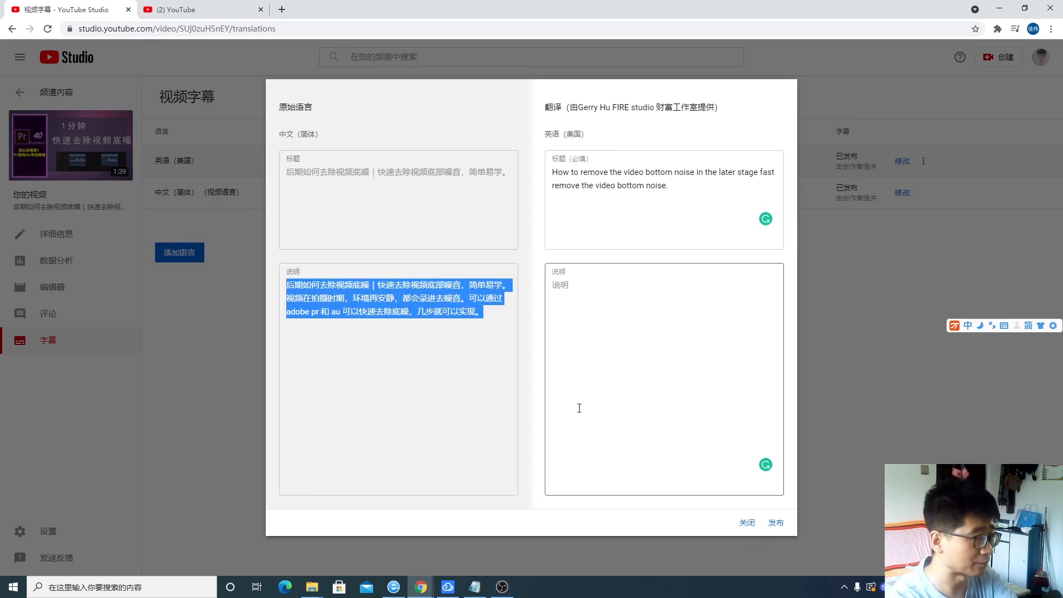
{"action": "left_click", "coordinate": [393, 587]}
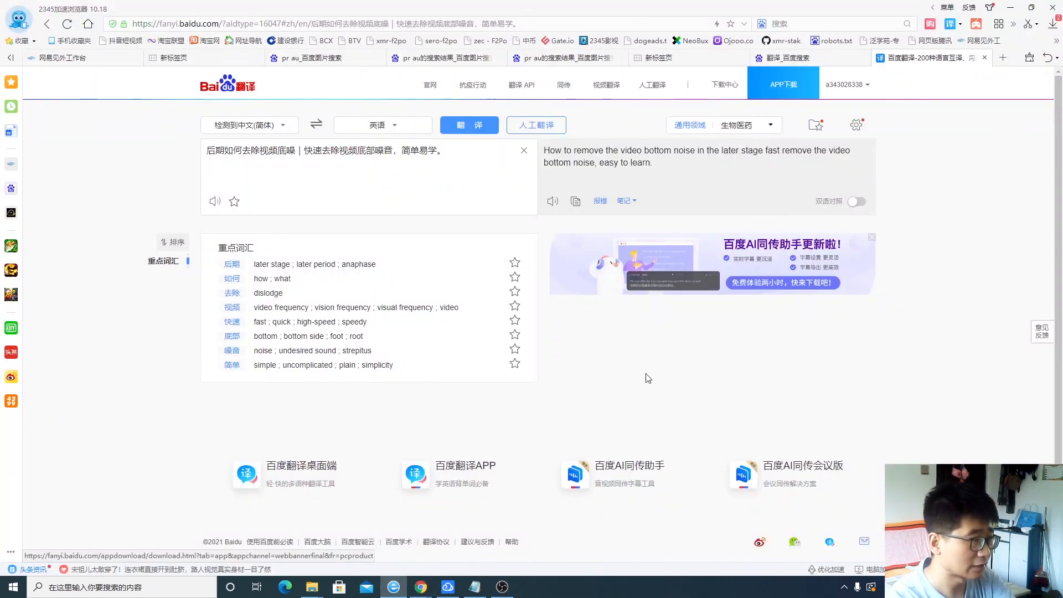
Replace the source text with the copied Chinese description, translate it into English, and copy the translation.
{"action": "left_click_drag", "start_coordinate": [452, 162], "coordinate": [117, 125]}
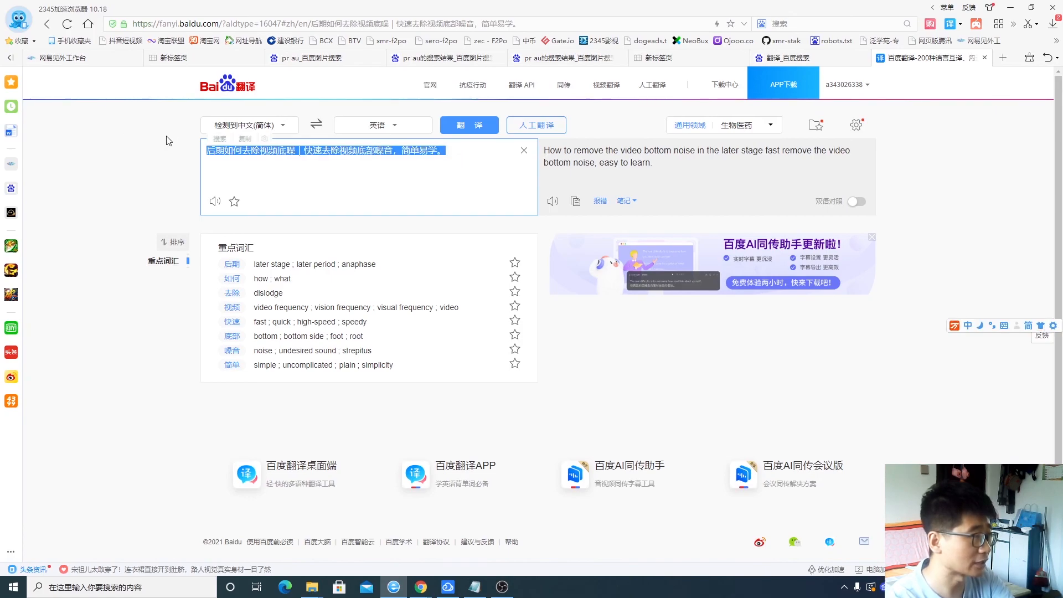
{"action": "left_click", "coordinate": [286, 158]}
{"action": "key", "text": "Return"}
{"action": "key", "text": "ctrl+v"}
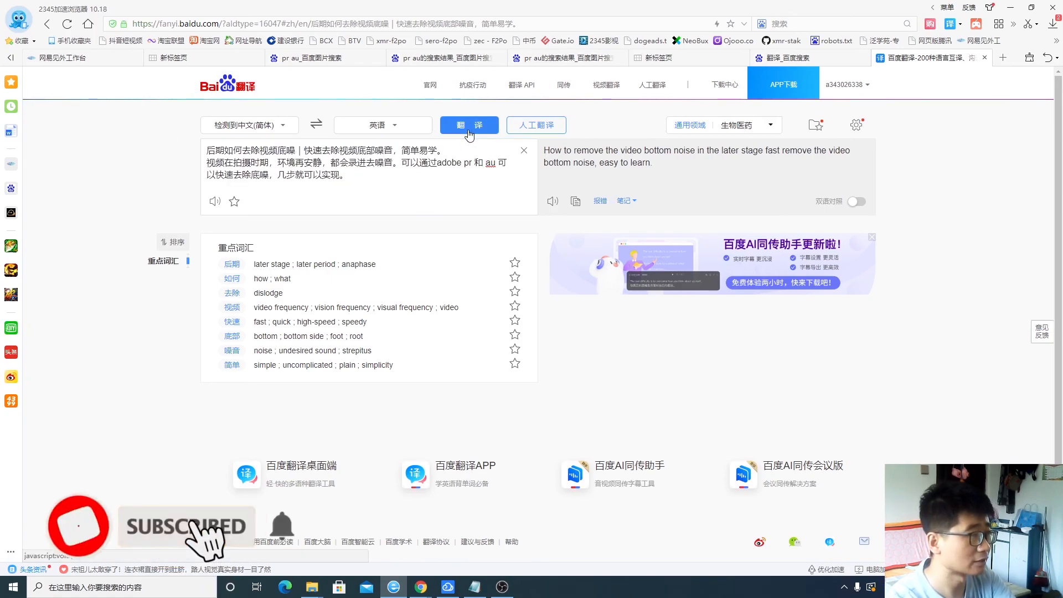
{"action": "left_click", "coordinate": [575, 219]}
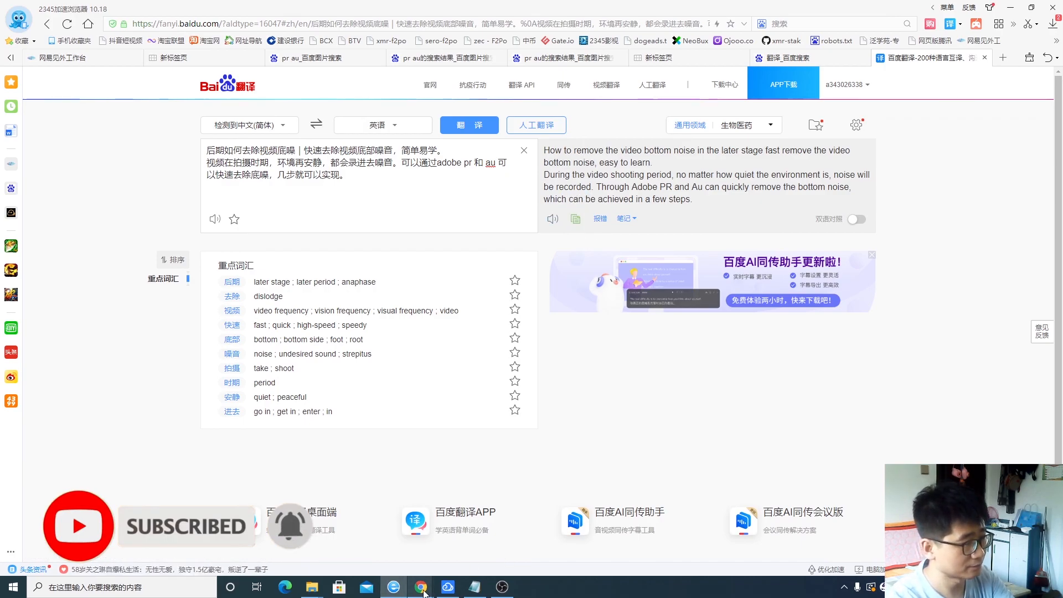
Switch back to YouTube Studio, paste the translation as the 英语（美国） description, and publish the translated title and description.
{"action": "mouse_move", "coordinate": [421, 586]}
{"action": "left_click", "coordinate": [487, 544]}
{"action": "left_click", "coordinate": [631, 312]}
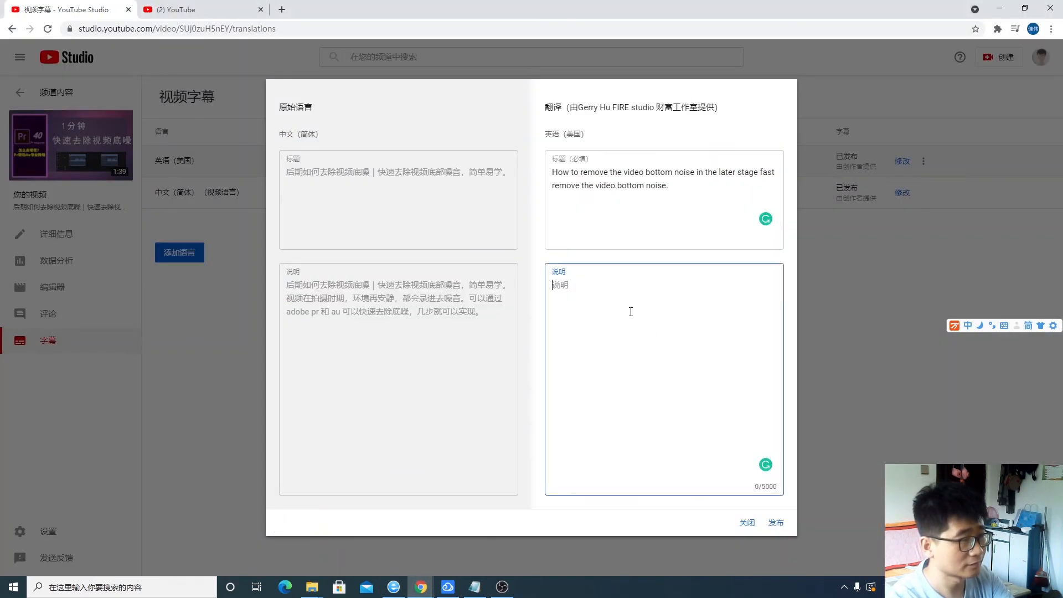
{"action": "key", "text": "ctrl+v"}
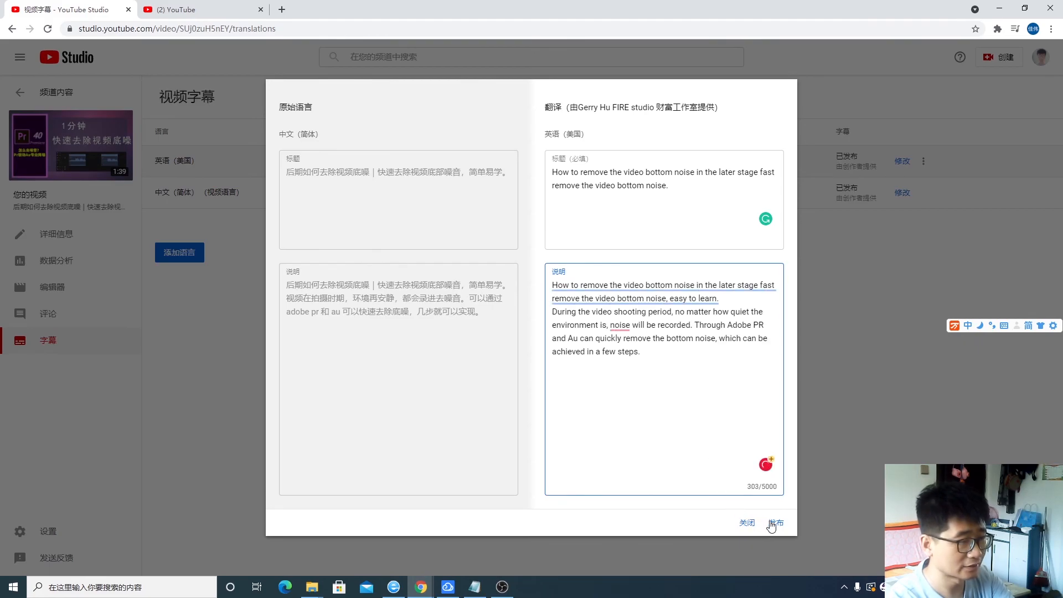
{"action": "left_click", "coordinate": [775, 523]}
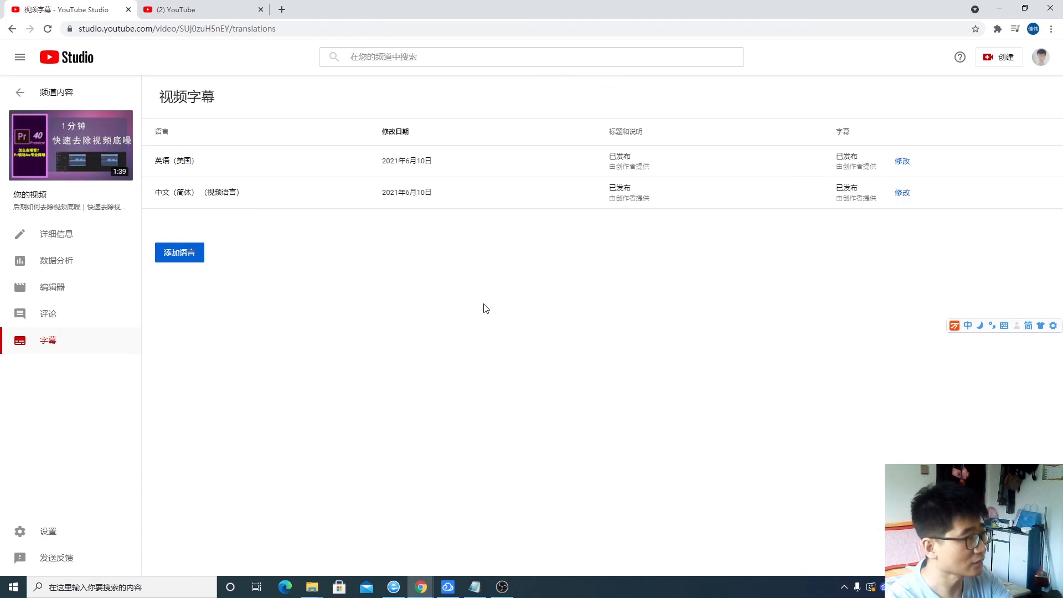